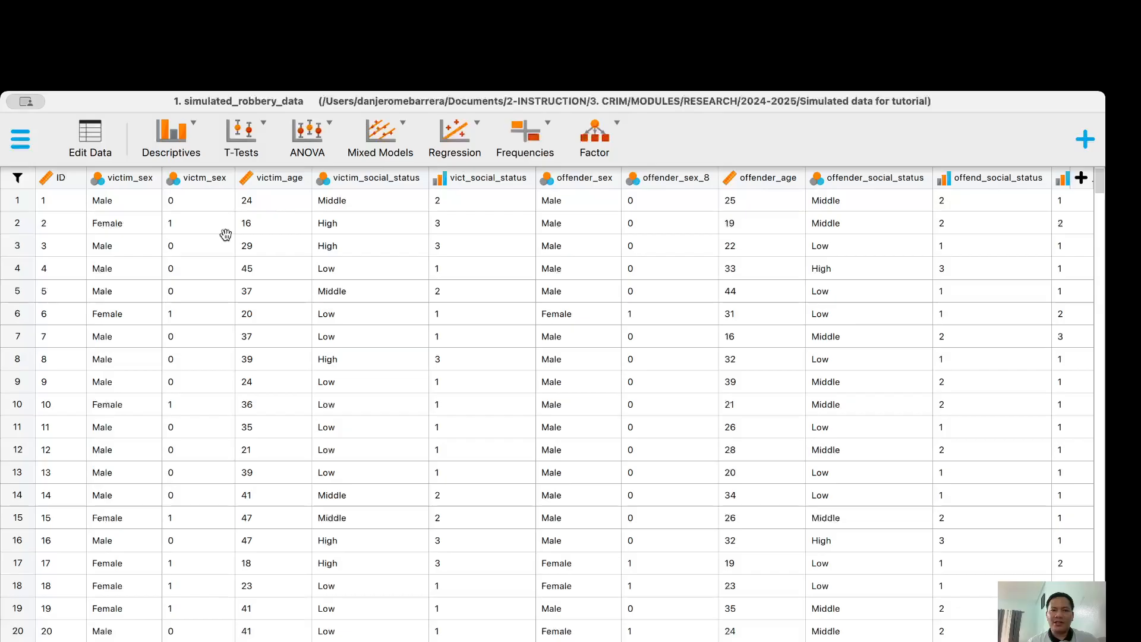
Launch a new Descriptive Statistics analysis from the Descriptives menu
left_click(185, 141)
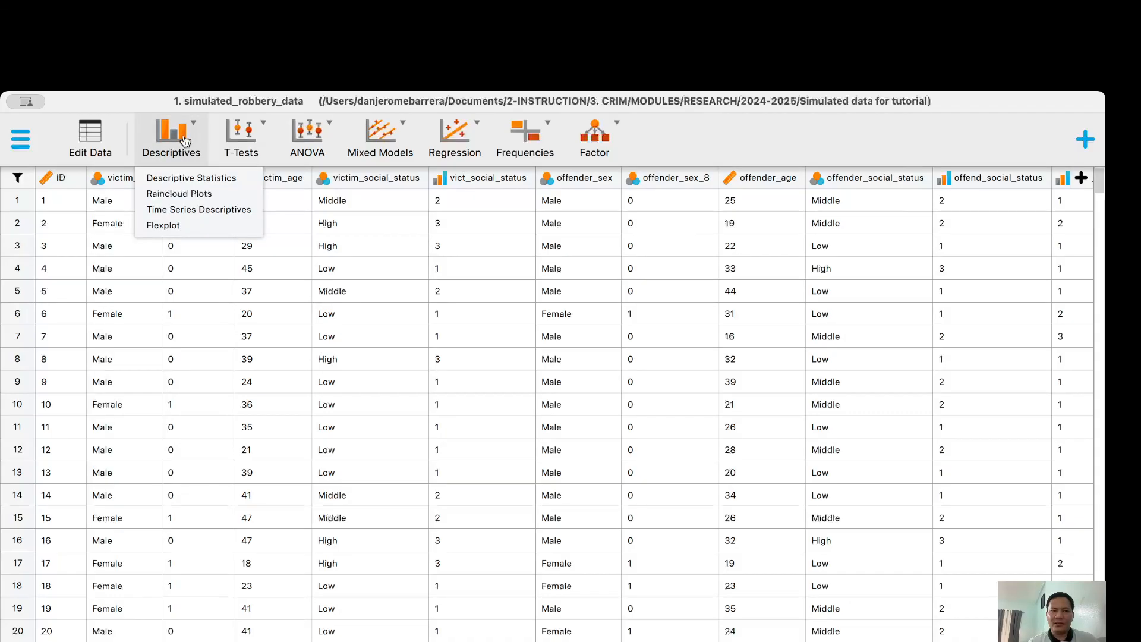
left_click(181, 176)
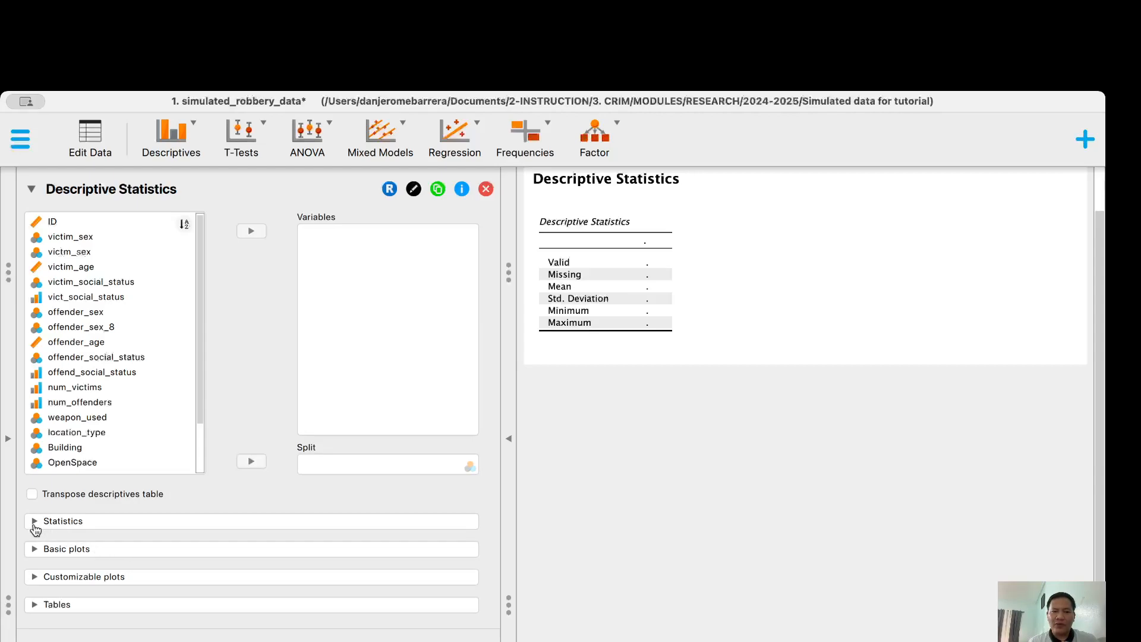
Move victim_age, offender_age, num_victims, num_offenders and report_delay_minutes into Variables
left_click(74, 271)
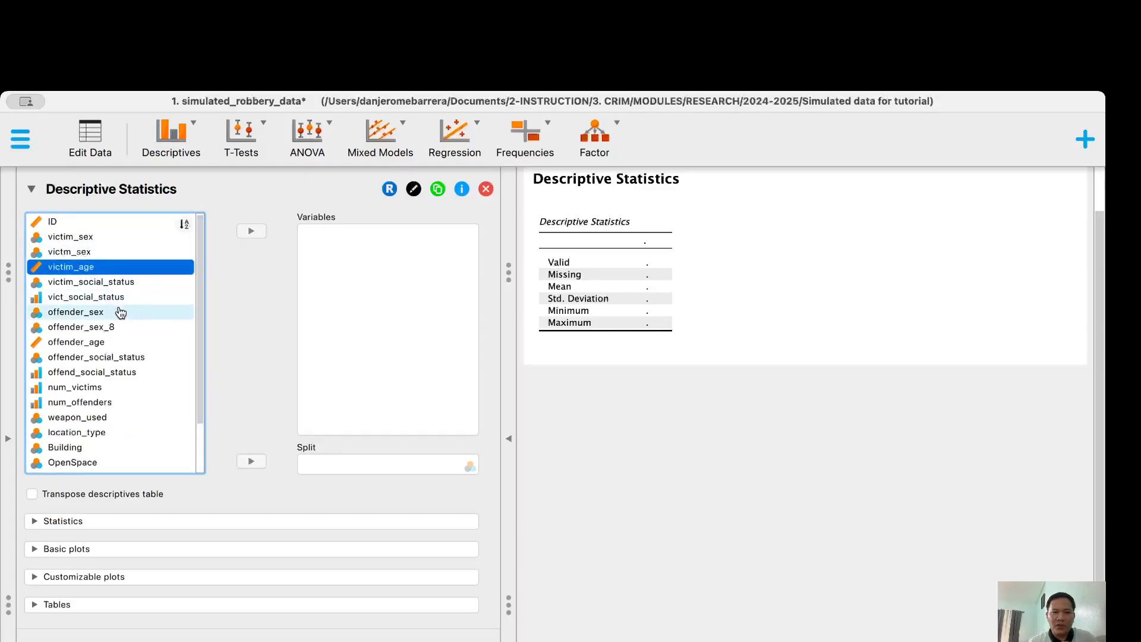
left_click(94, 344, "super")
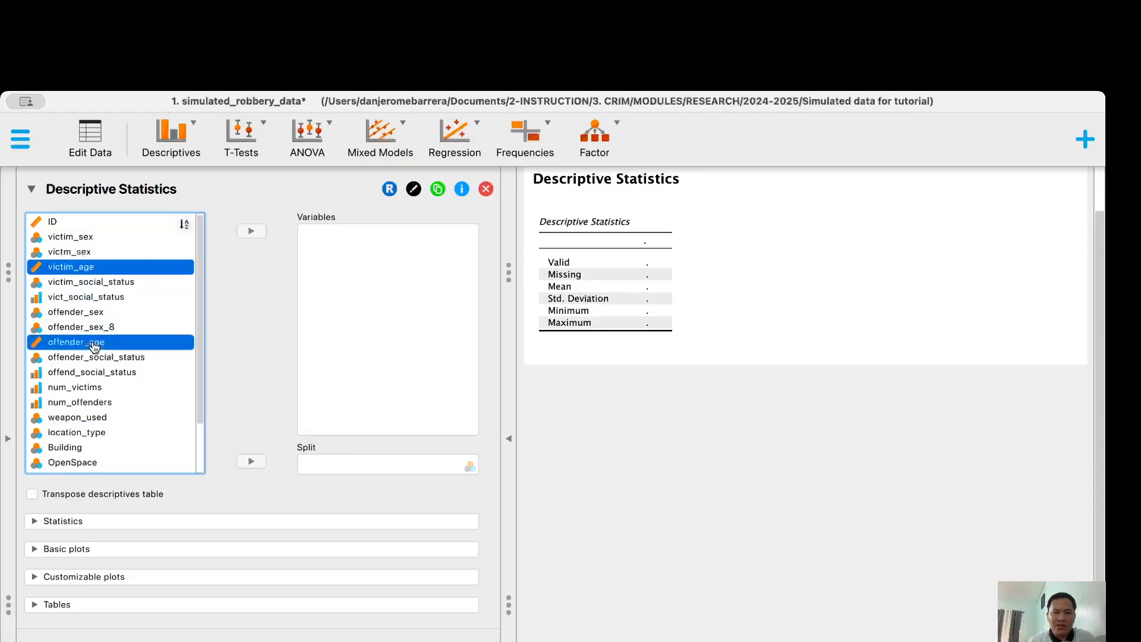
left_click_drag(201, 317, 200, 333)
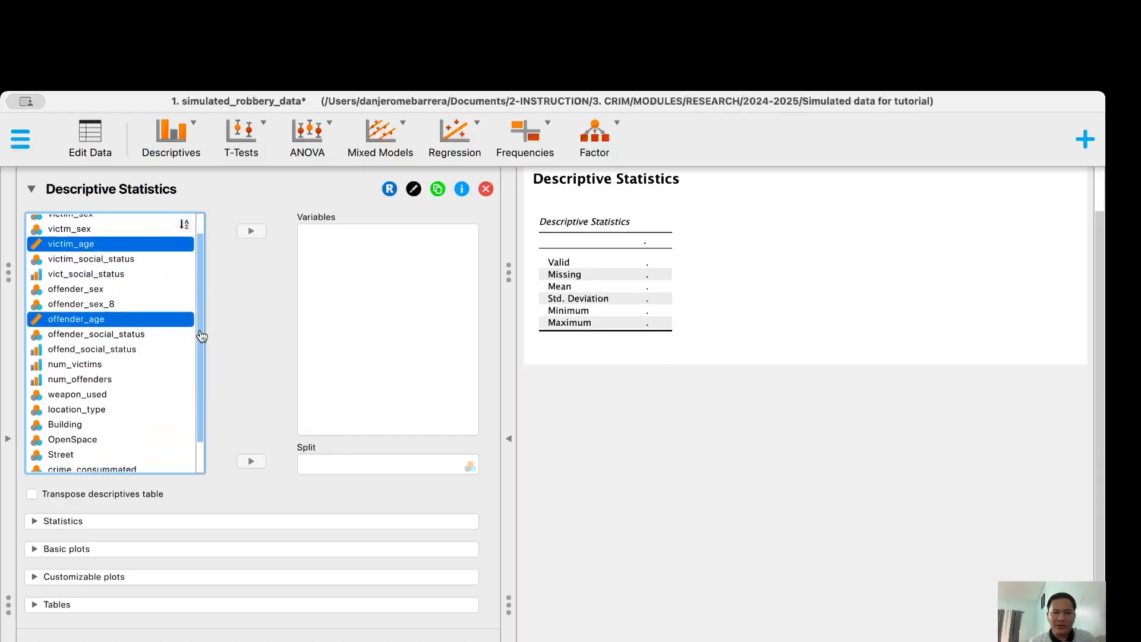
left_click(126, 368, "super")
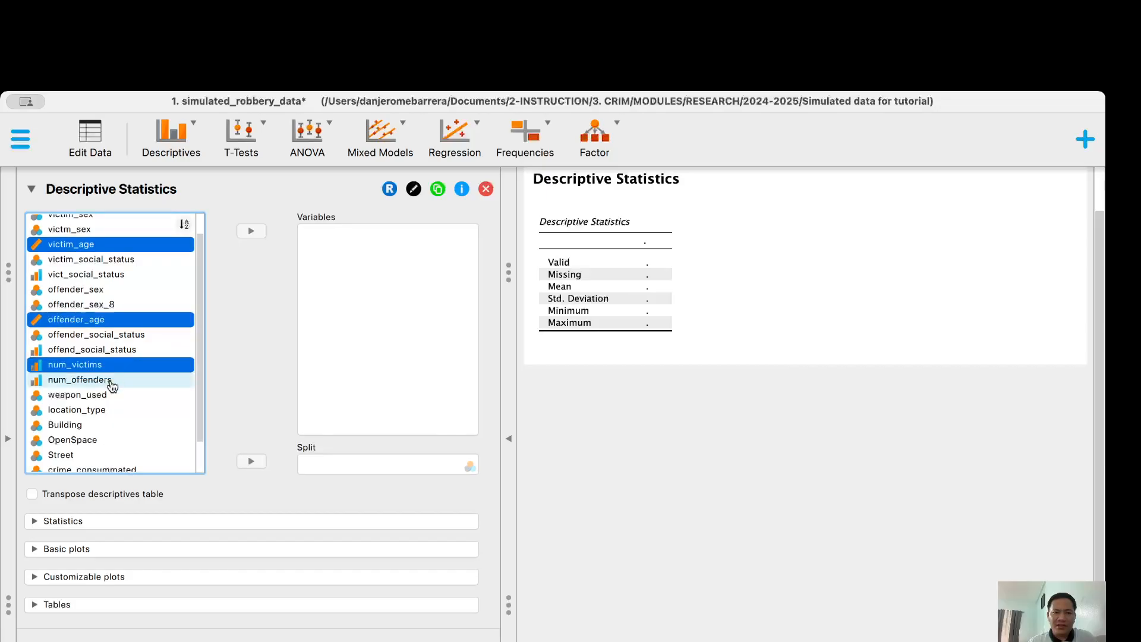
left_click(112, 383, "super")
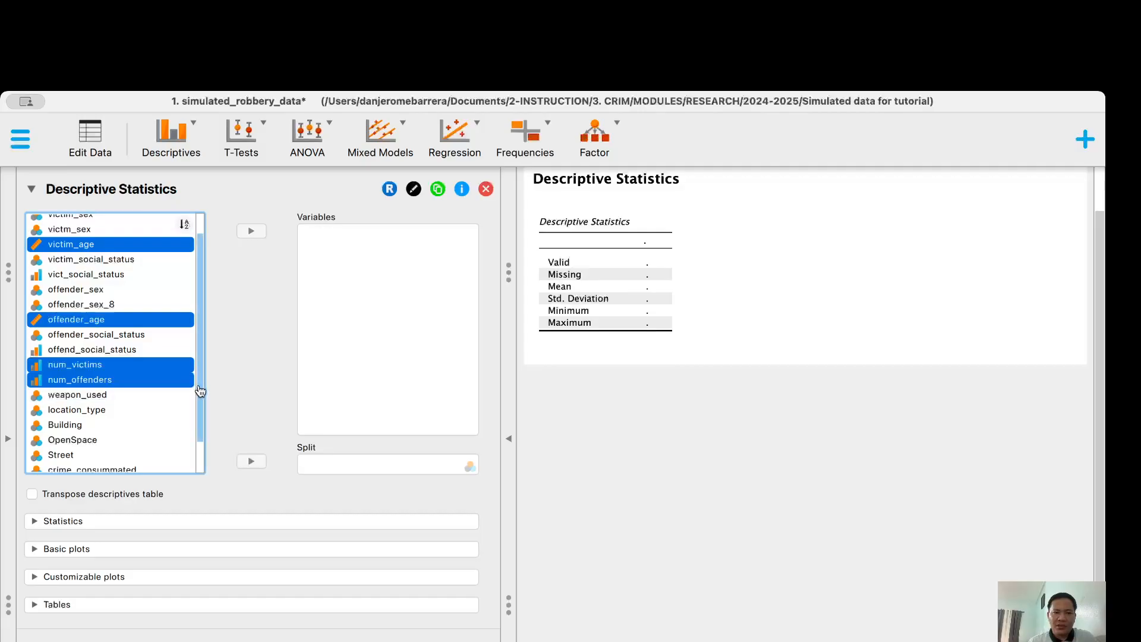
left_click_drag(201, 394, 202, 429)
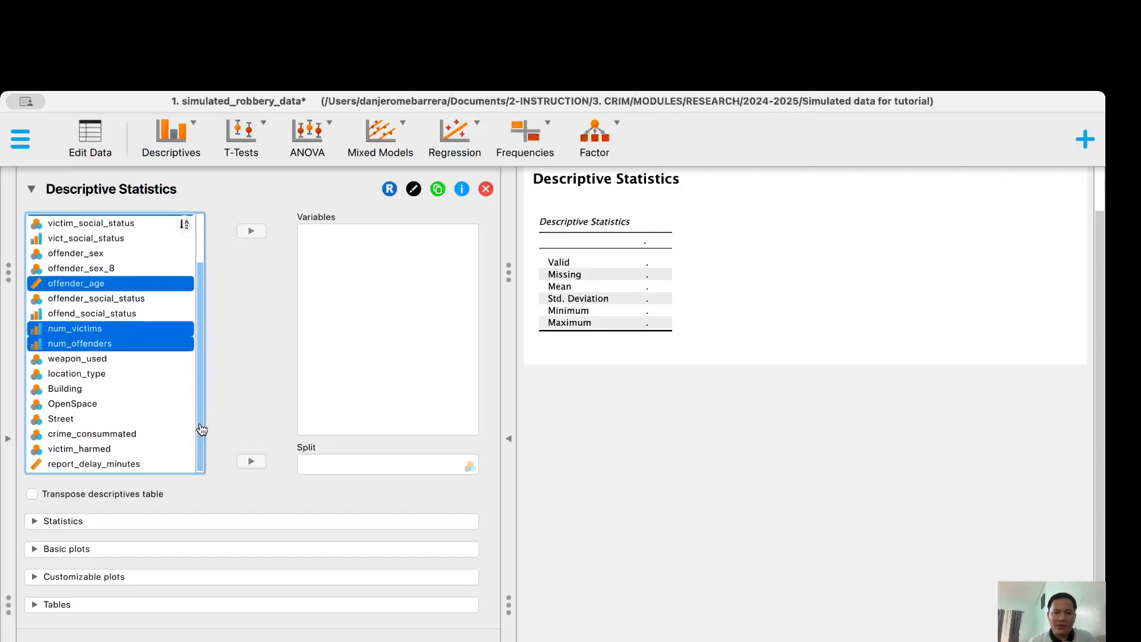
left_click(126, 467, "super")
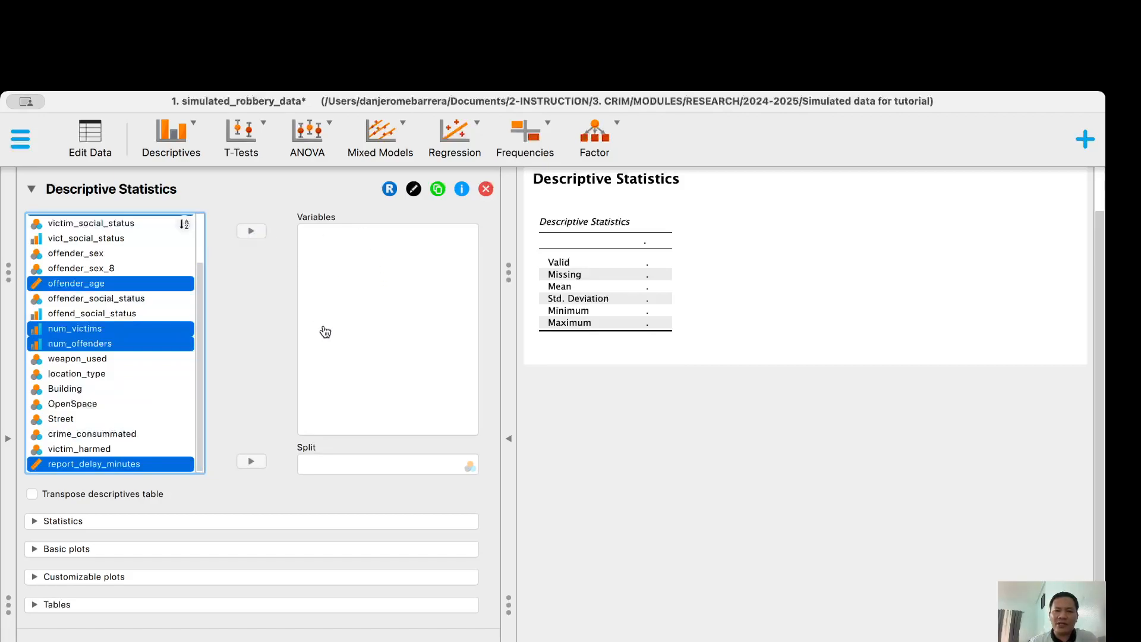
left_click(251, 235)
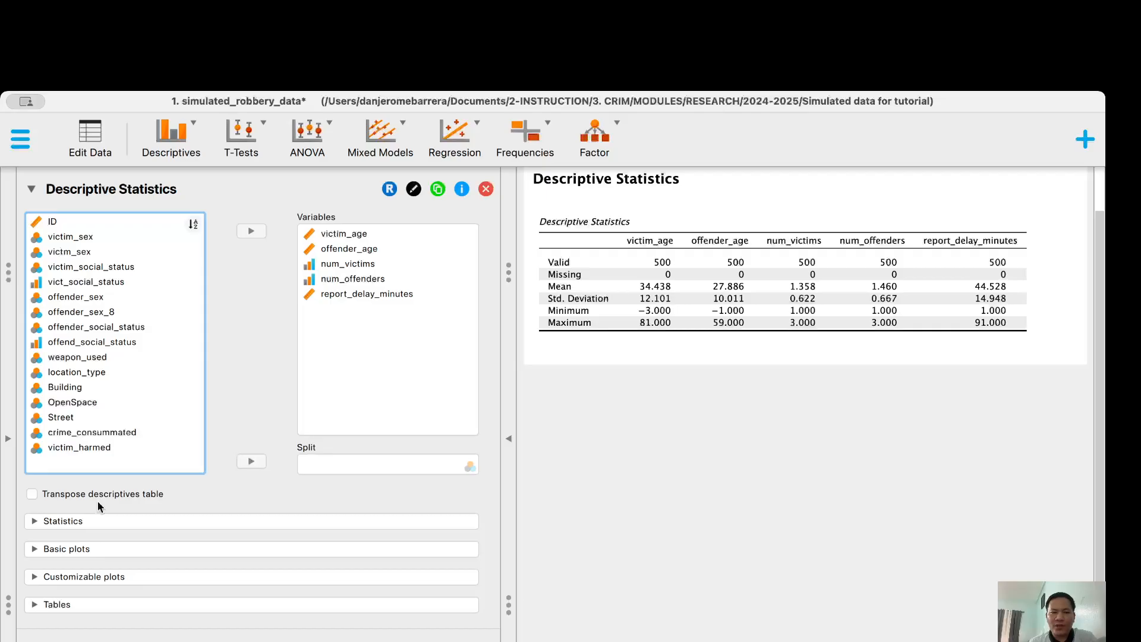
In Statistics, untick Valid, Missing, Minimum and Maximum and tick Mode and Median
left_click(38, 523)
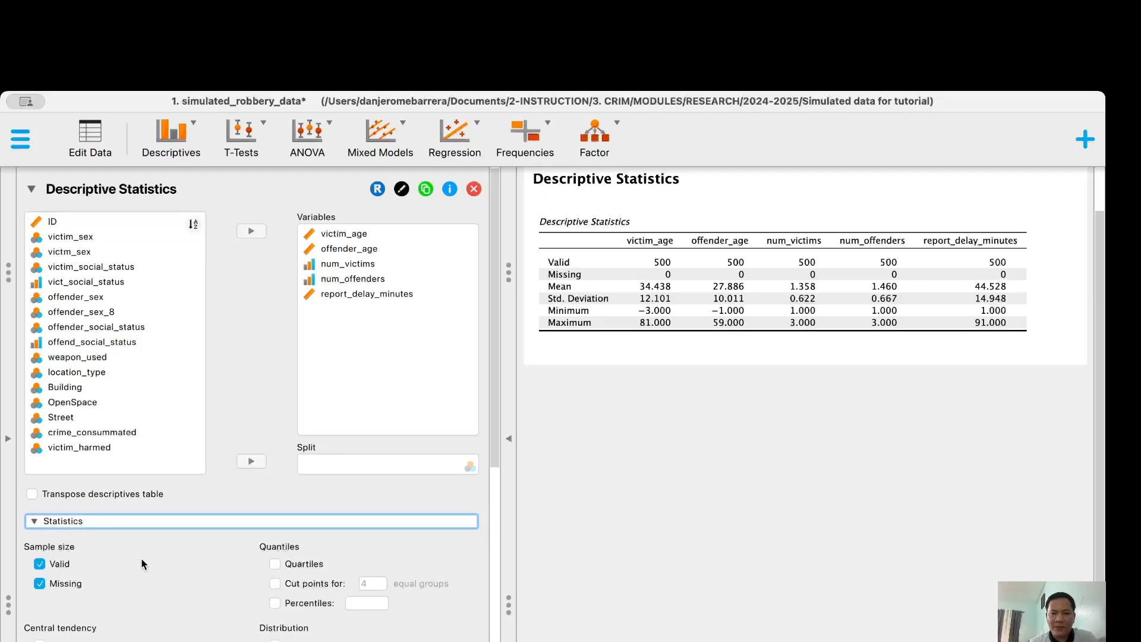
scroll(141, 558, "down", 4)
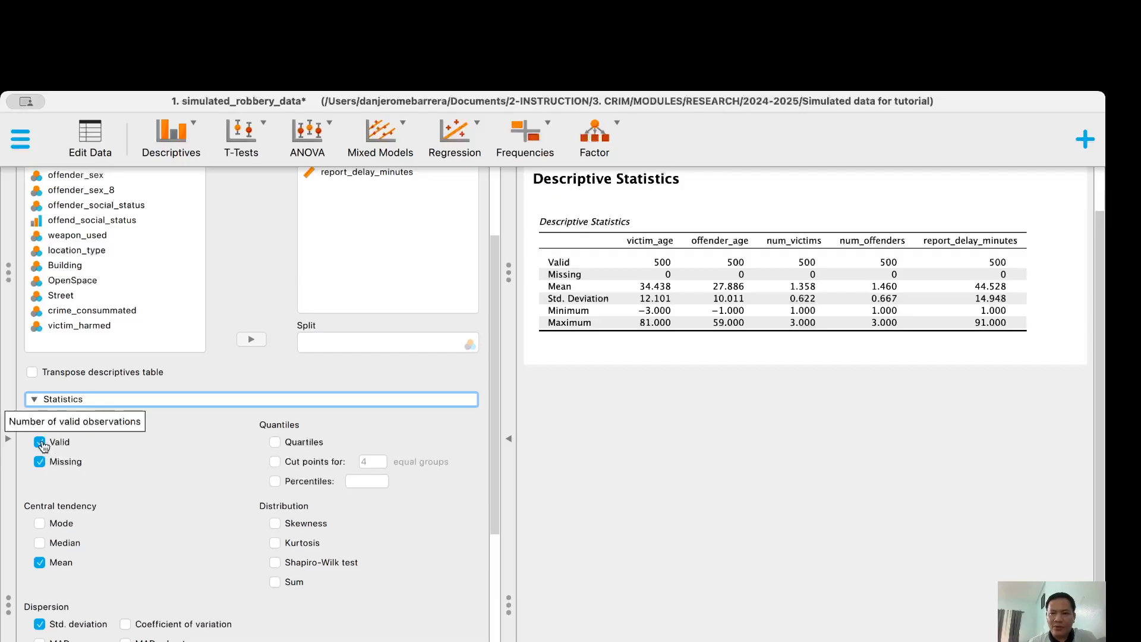
left_click(40, 443)
left_click(40, 463)
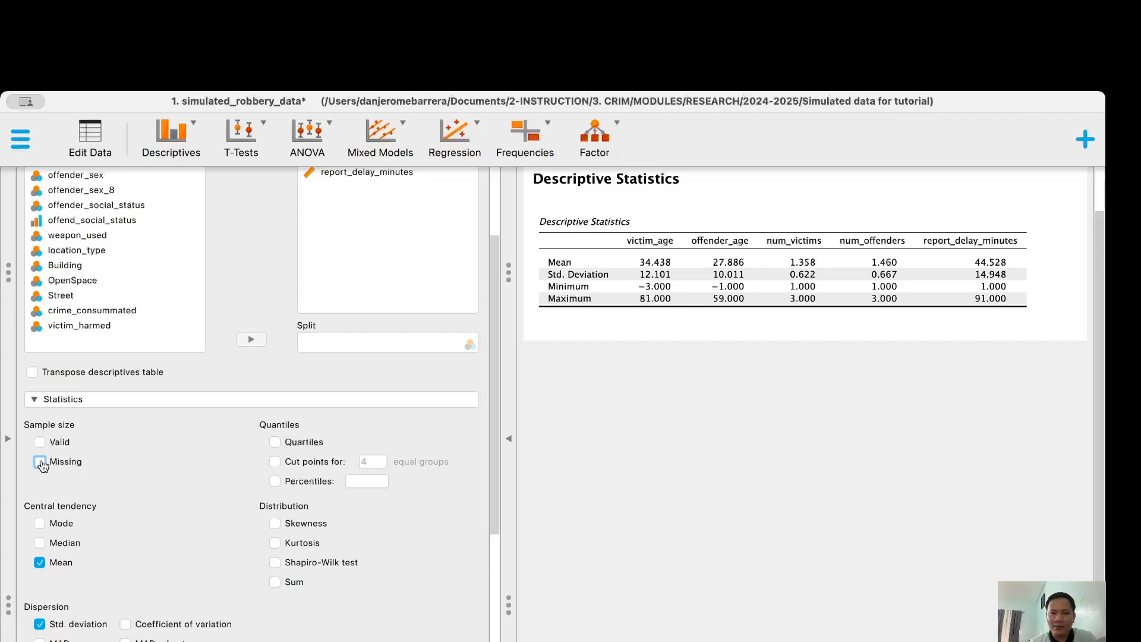
scroll(36, 508, "down", 2)
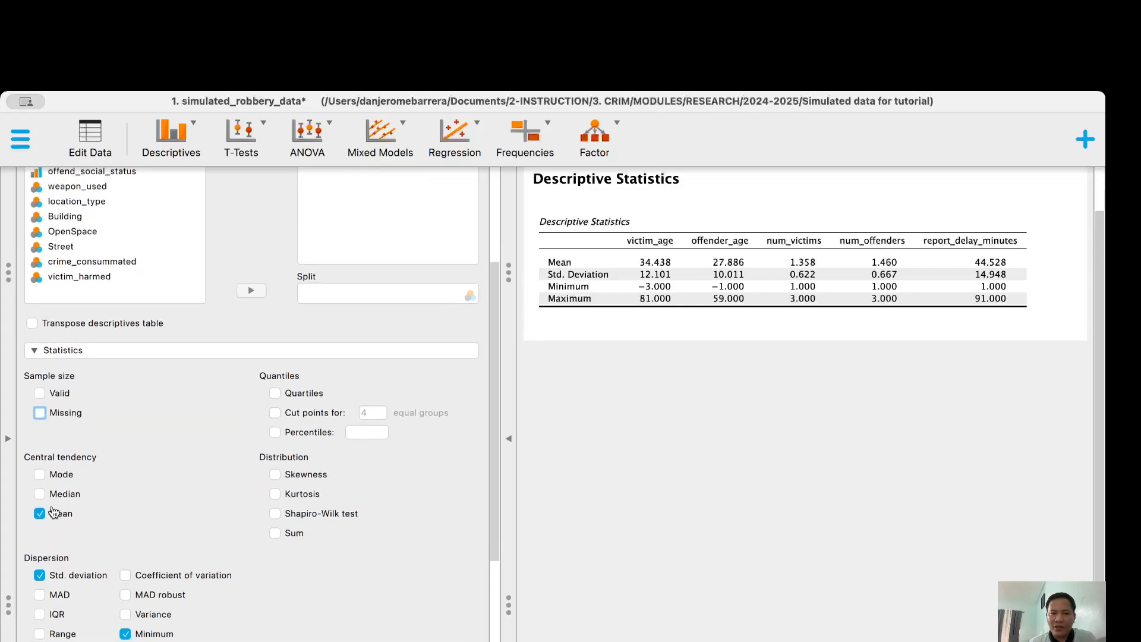
left_click(42, 473)
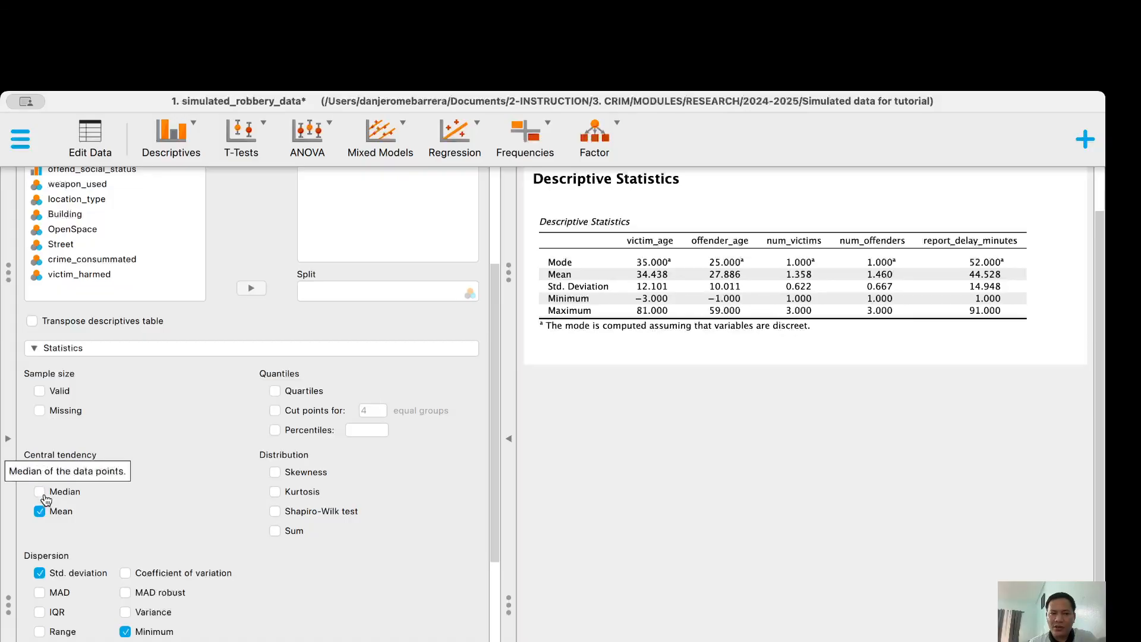
left_click(40, 492)
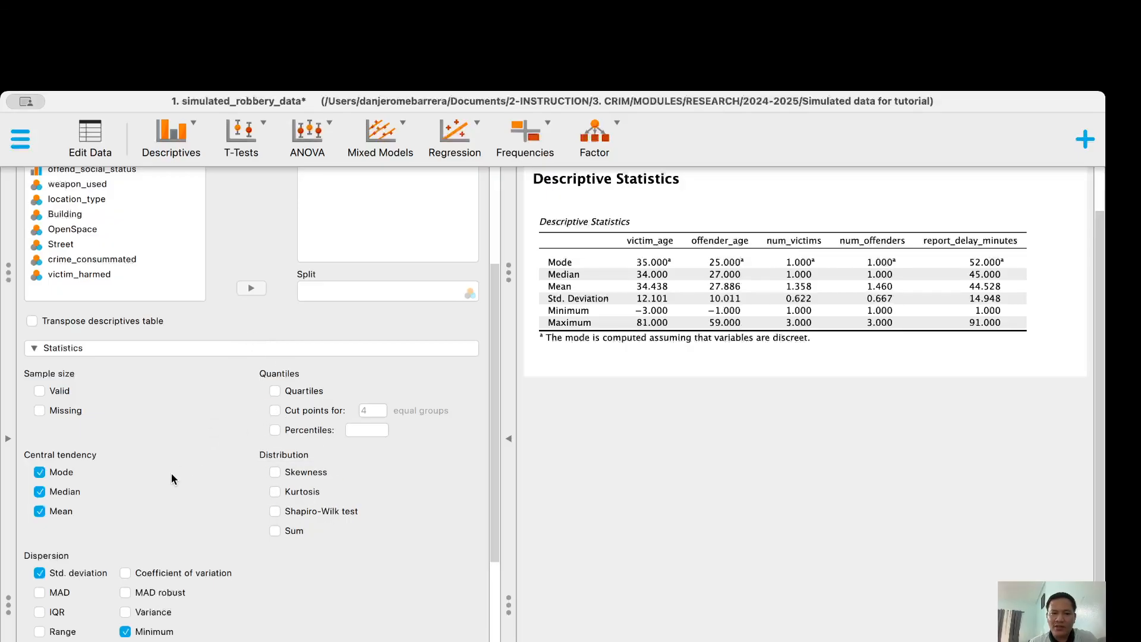
scroll(171, 473, "down", 1)
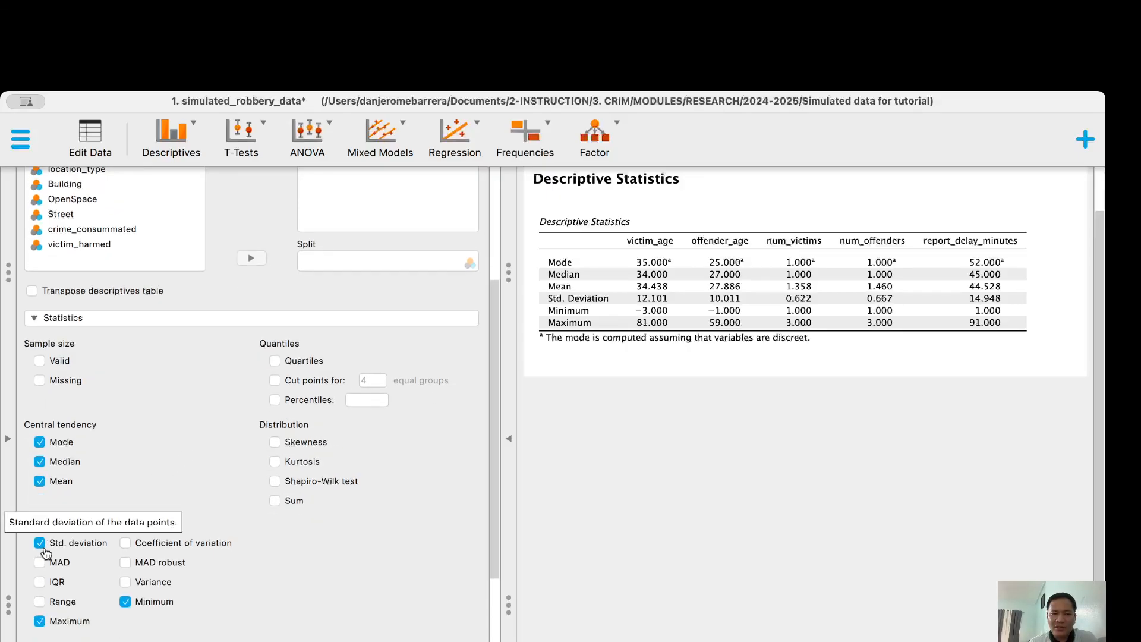
left_click(126, 602)
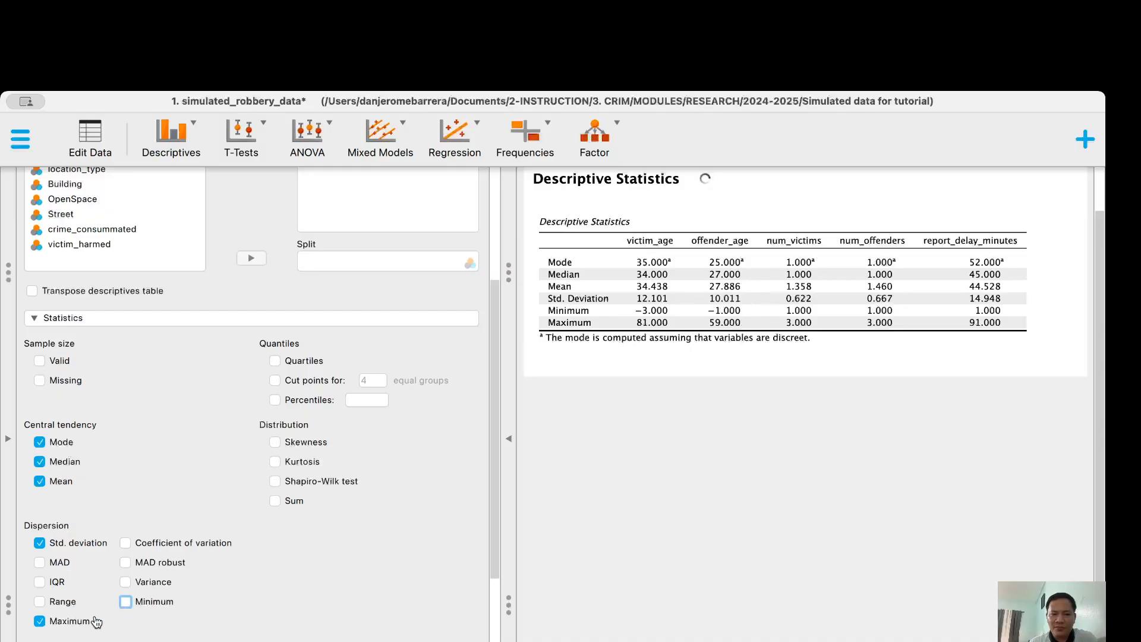
left_click(40, 620)
scroll(251, 587, "down", 5)
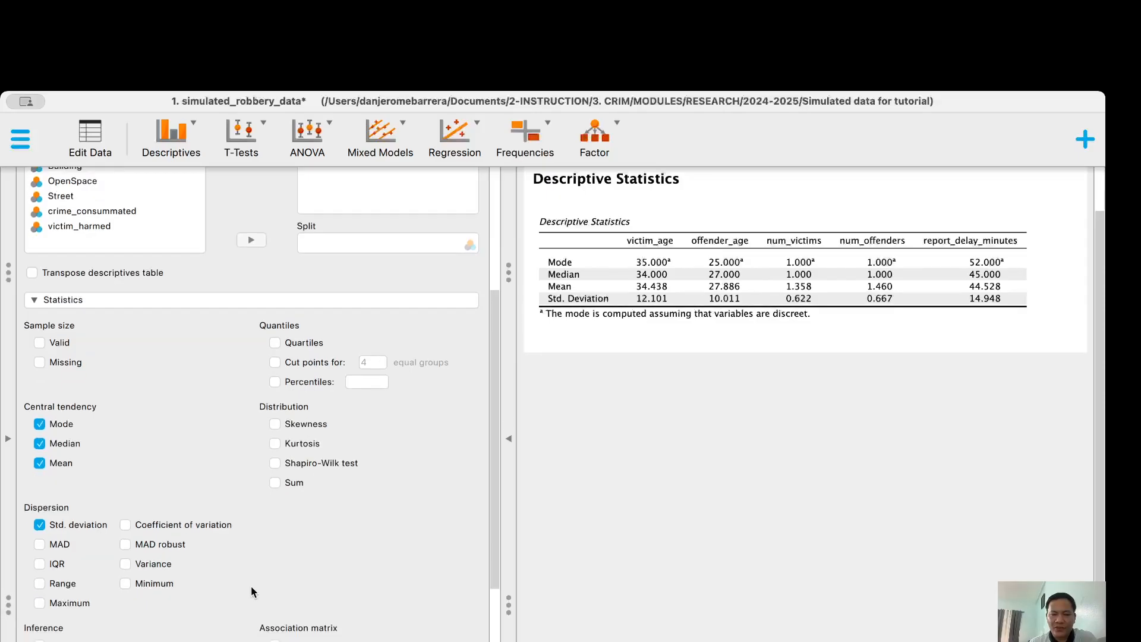
scroll(251, 586, "up", 5)
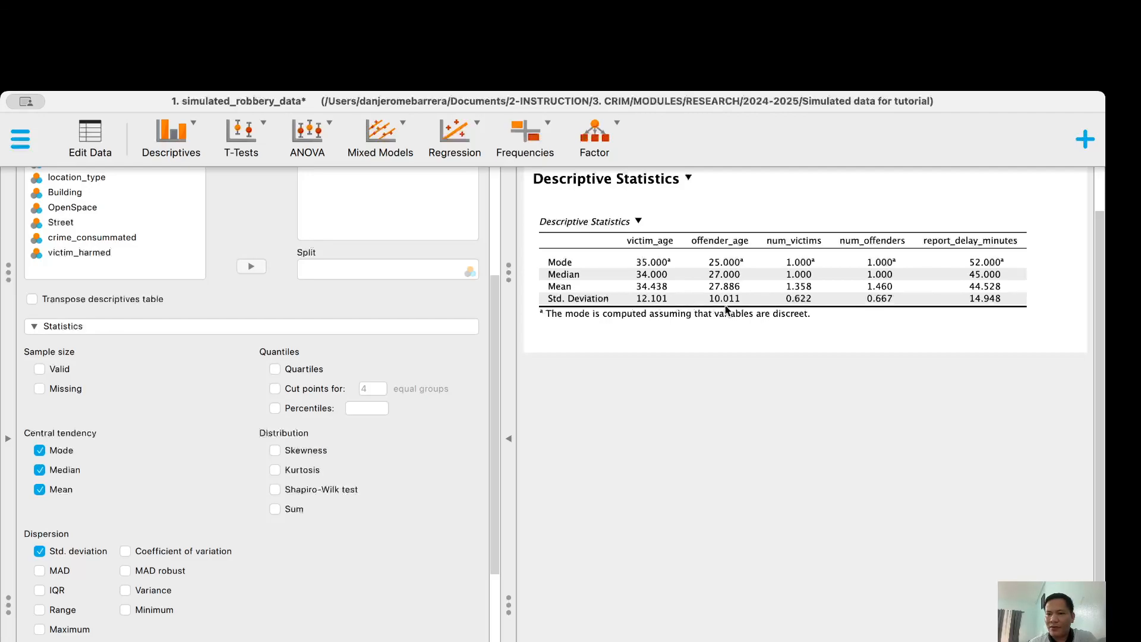
Copy the Descriptive Statistics table from its title menu and switch to the report
left_click(639, 220)
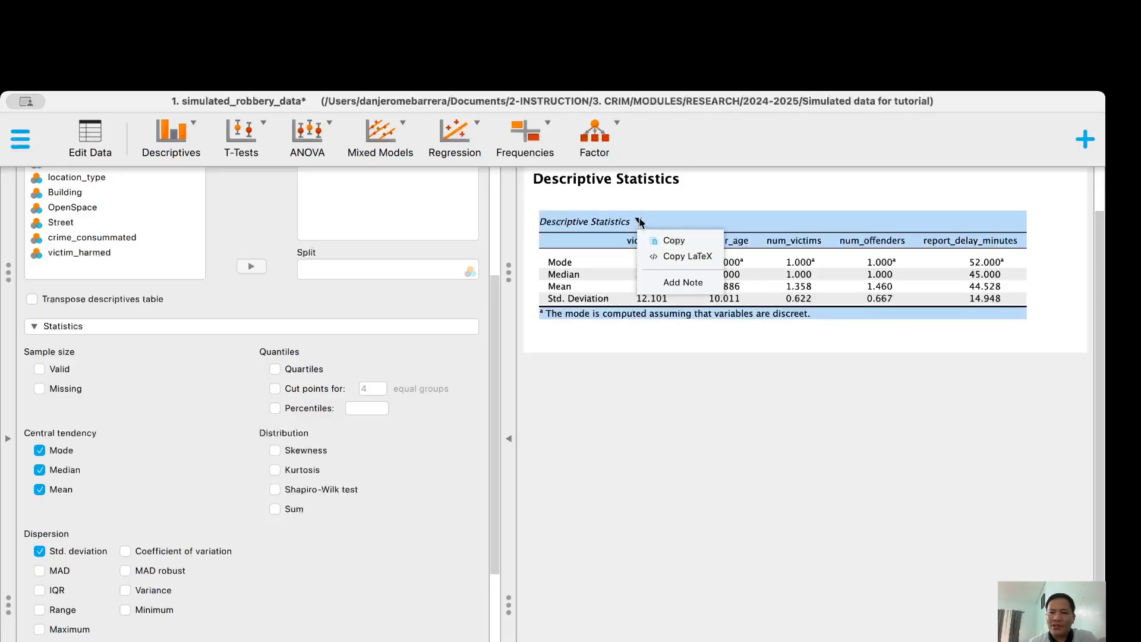
left_click(653, 239)
left_click(656, 240)
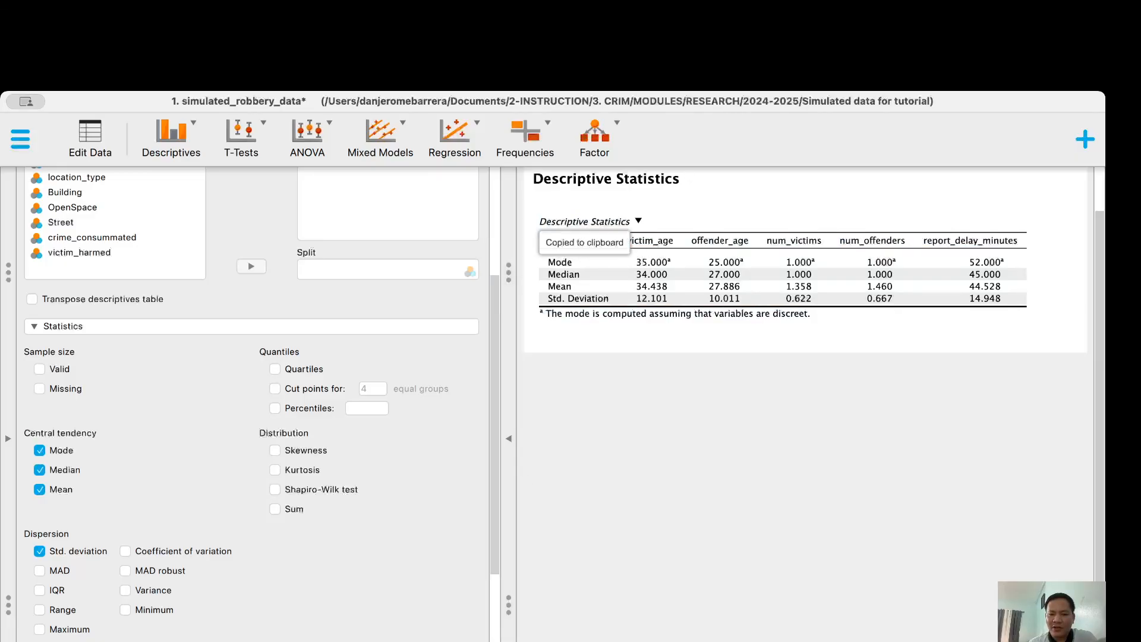
key("super+Tab")
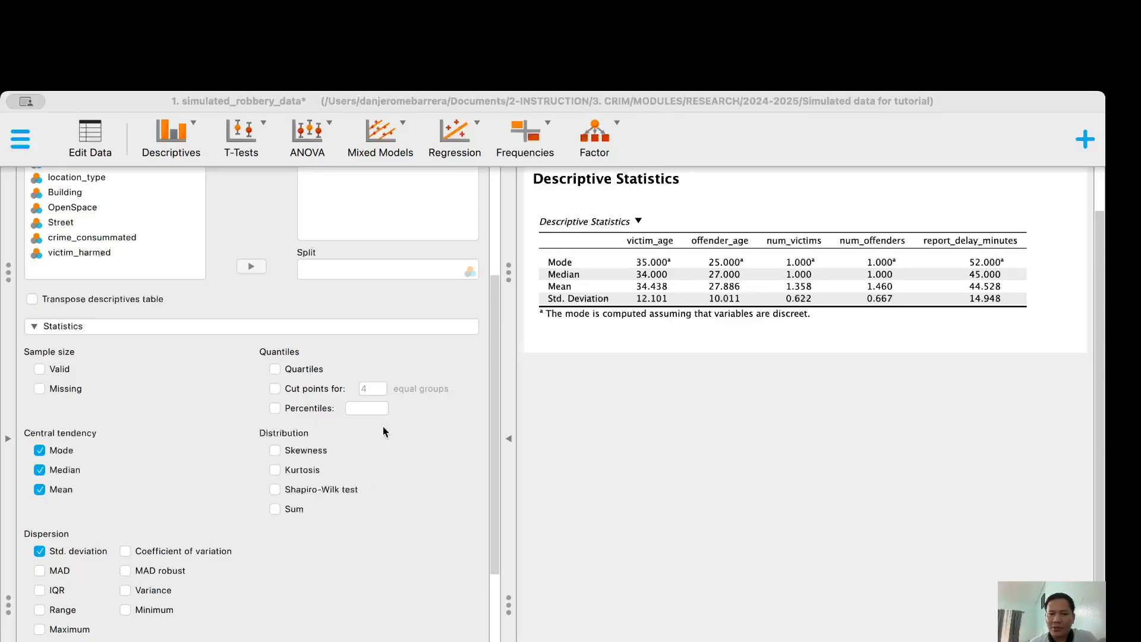
left_click(386, 607)
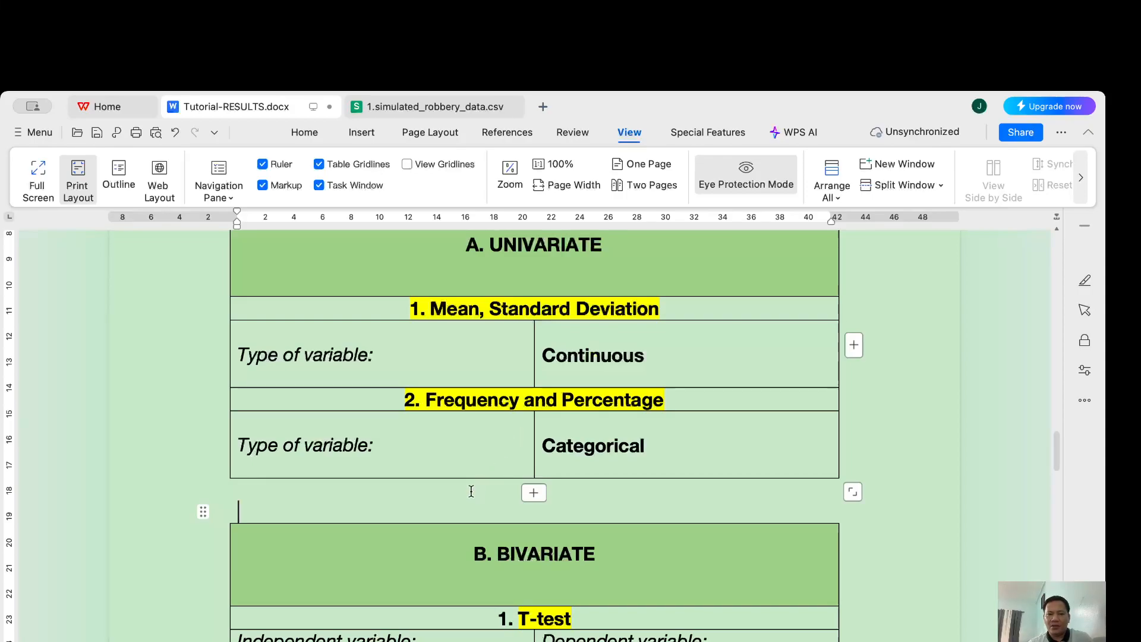
key("Return")
key("Return")
key("Return")
key("Return")
key("Return")
left_click(390, 530)
key("super+v")
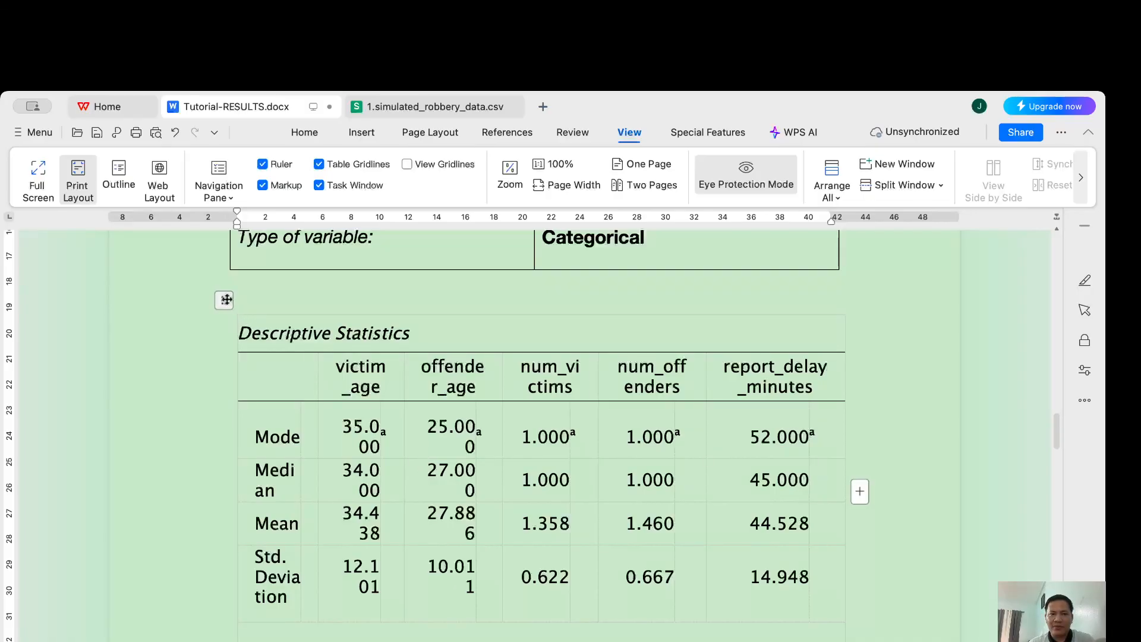
left_click(226, 299)
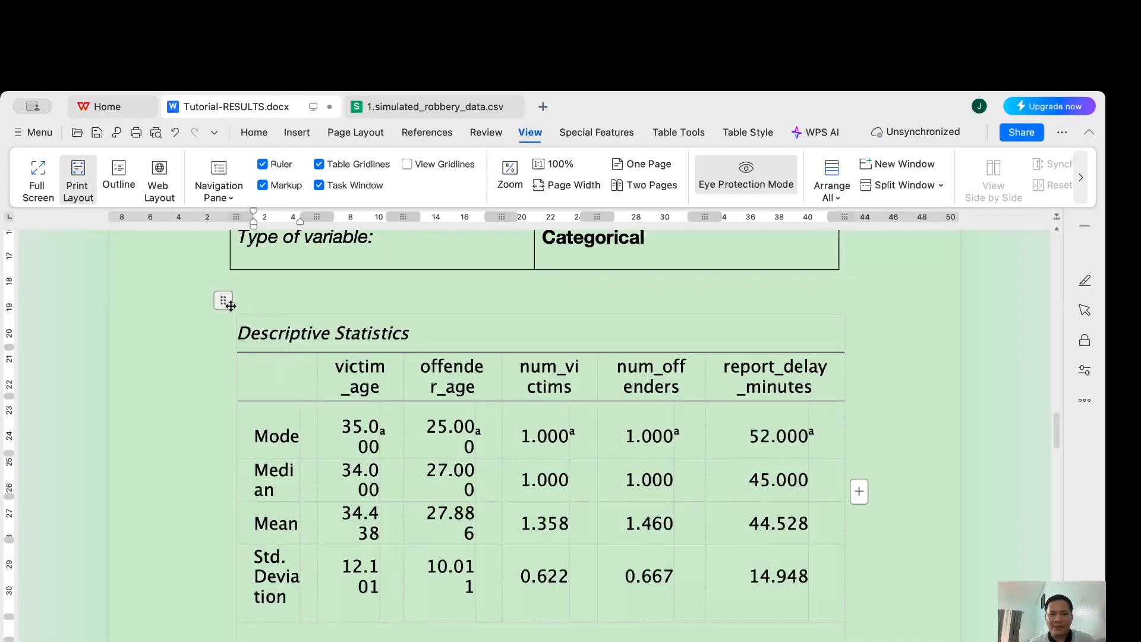
left_click_drag(230, 303, 228, 304)
scroll(331, 364, "up", 5)
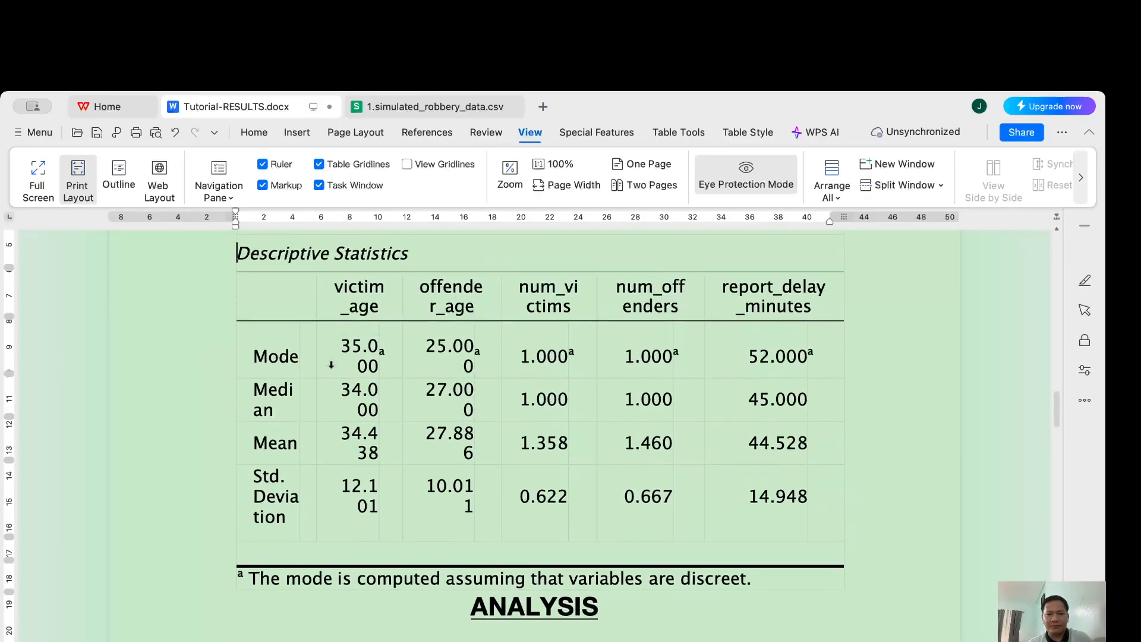
scroll(226, 292, "up", 2)
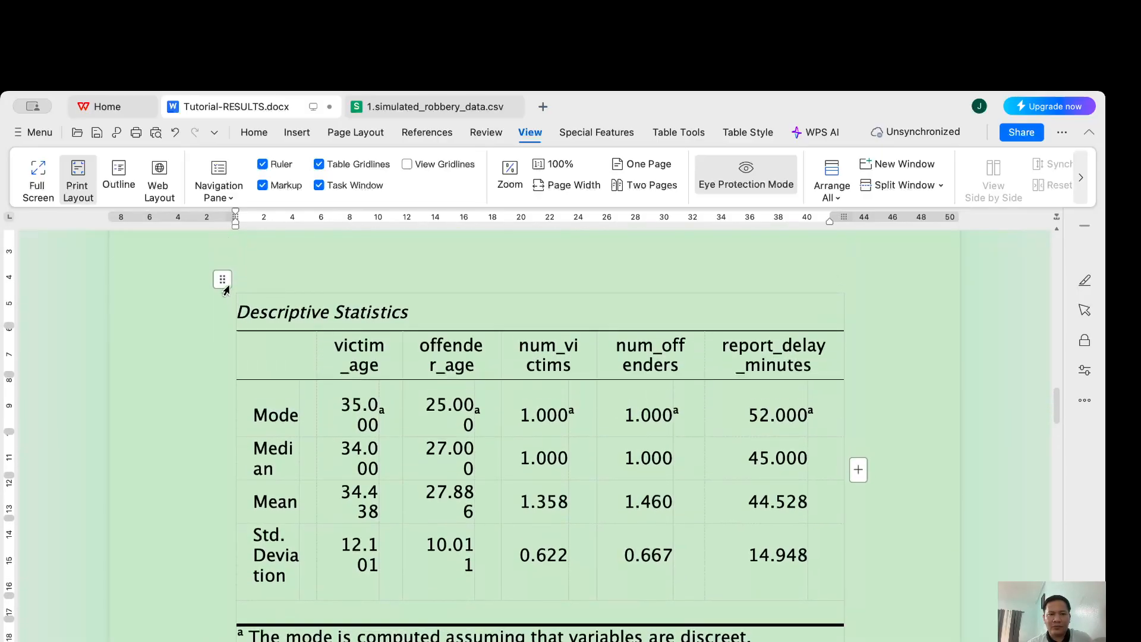
left_click(223, 283)
left_click(247, 137)
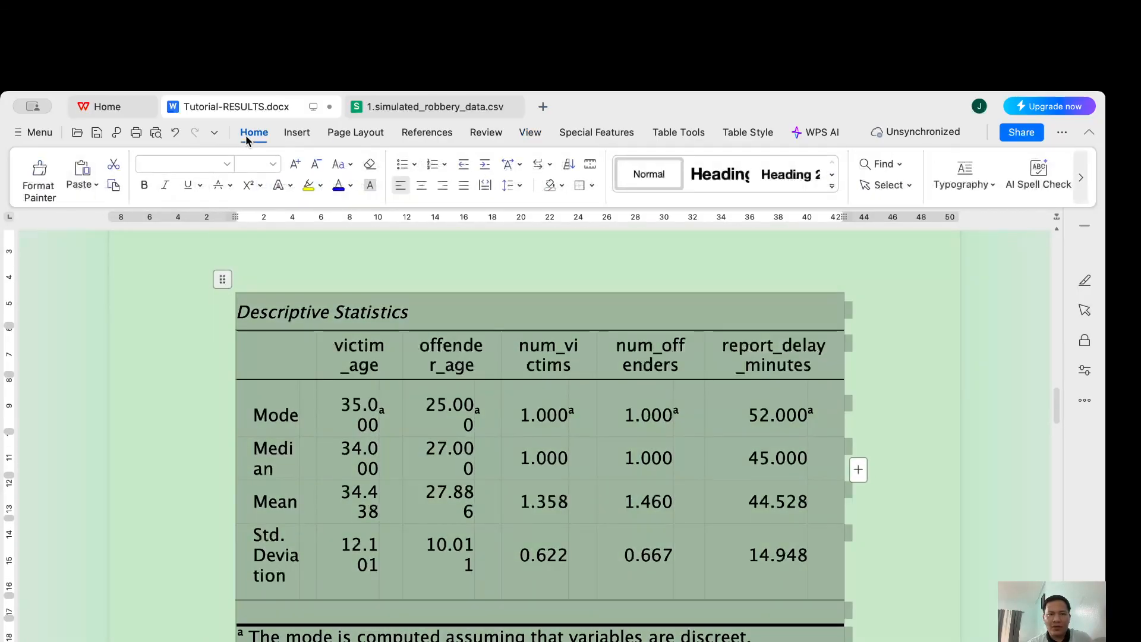
left_click(273, 165)
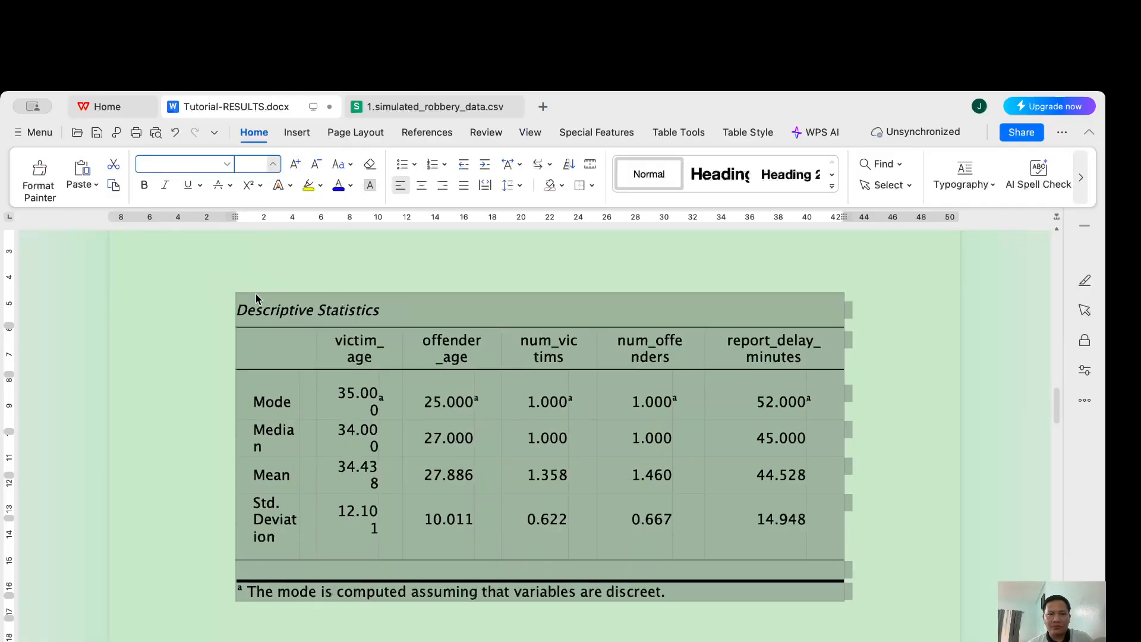
left_click(453, 439)
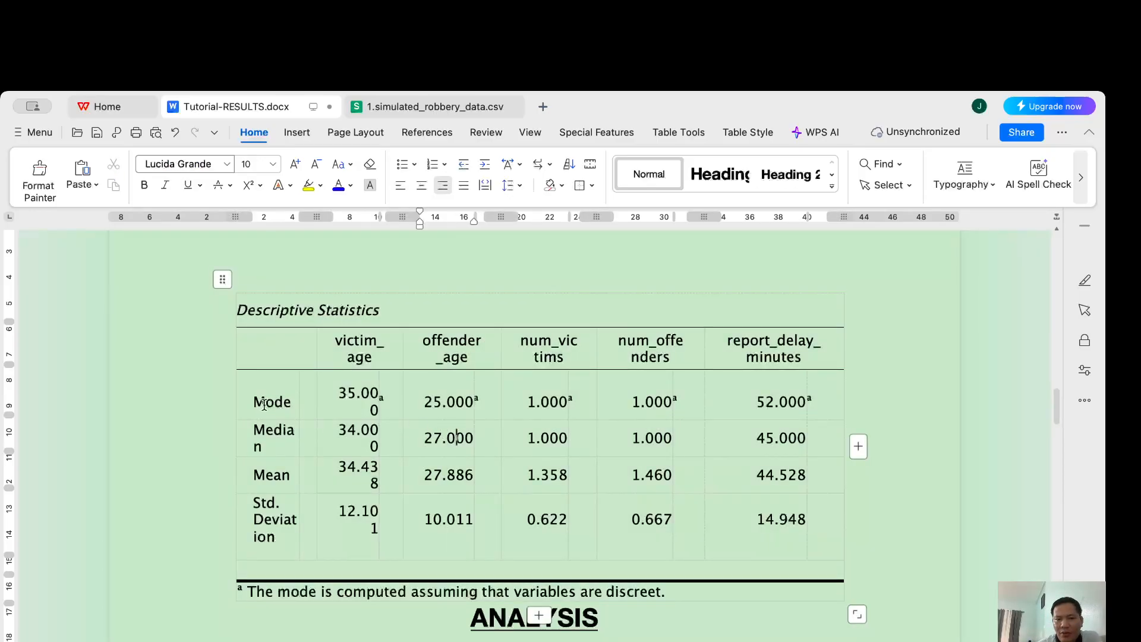
left_click(378, 351)
left_click(288, 431)
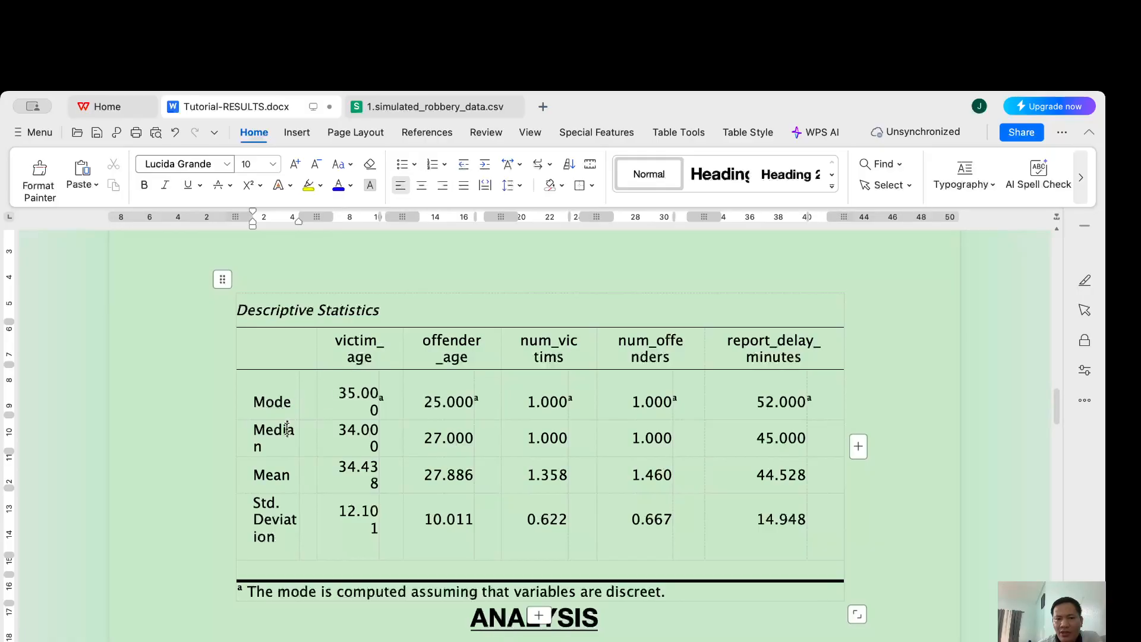
left_click(455, 358)
left_click(275, 482)
left_click(555, 355)
left_click(266, 517)
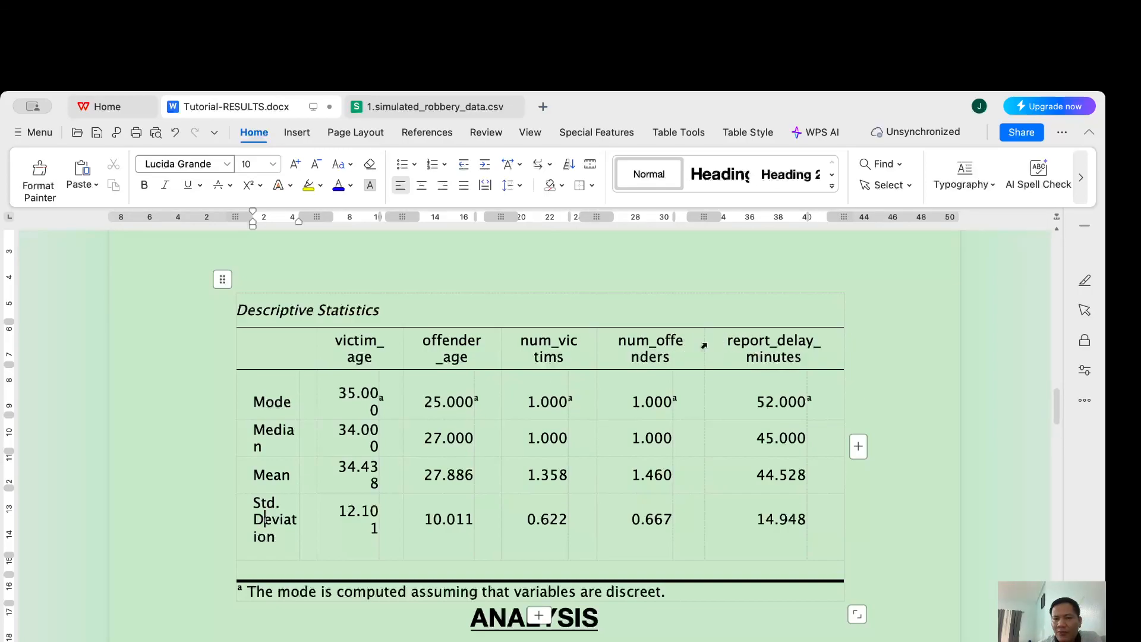
left_click(738, 343)
left_click(349, 357)
left_click(261, 403)
scroll(345, 577, "down", 2)
scroll(346, 578, "down", 4)
scroll(416, 448, "up", 6)
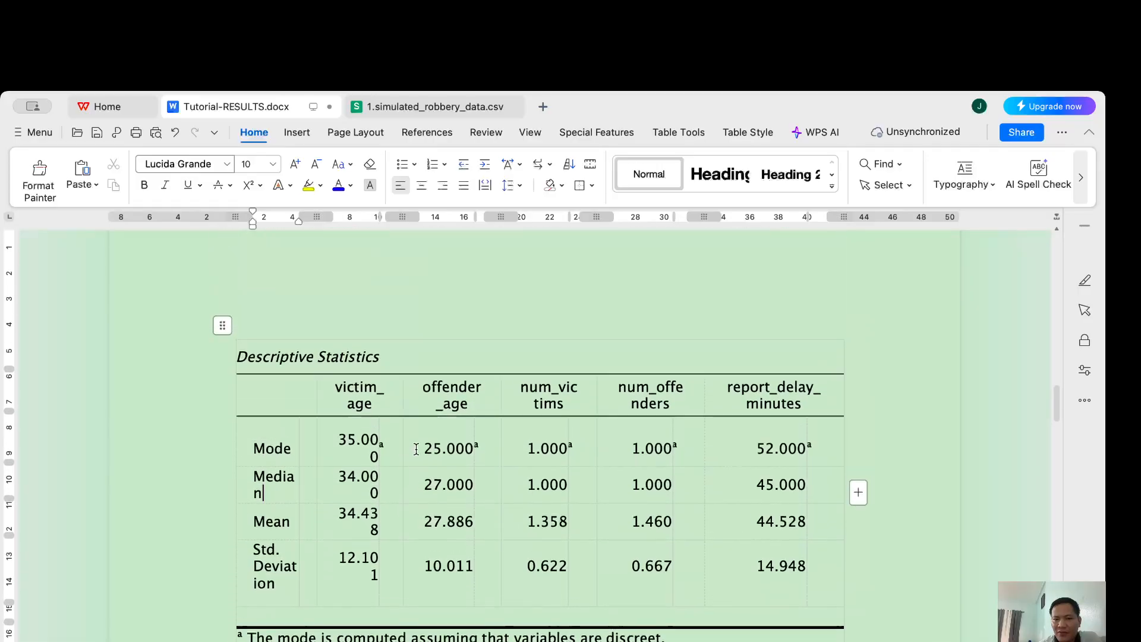
left_click(475, 451)
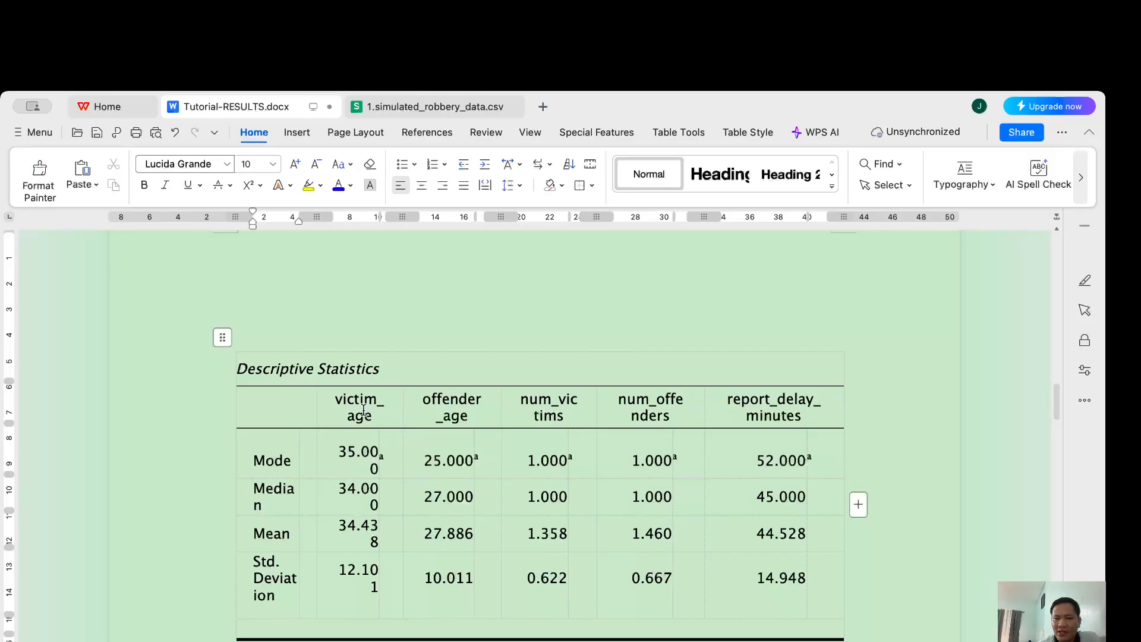
left_click_drag(350, 397, 642, 410)
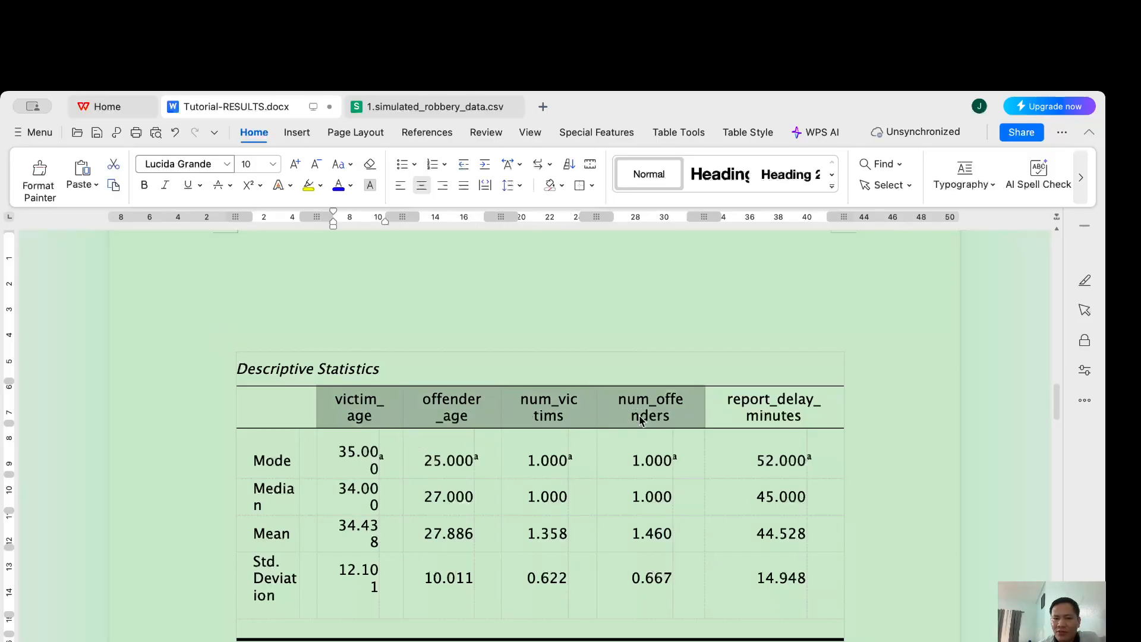
left_click(281, 445)
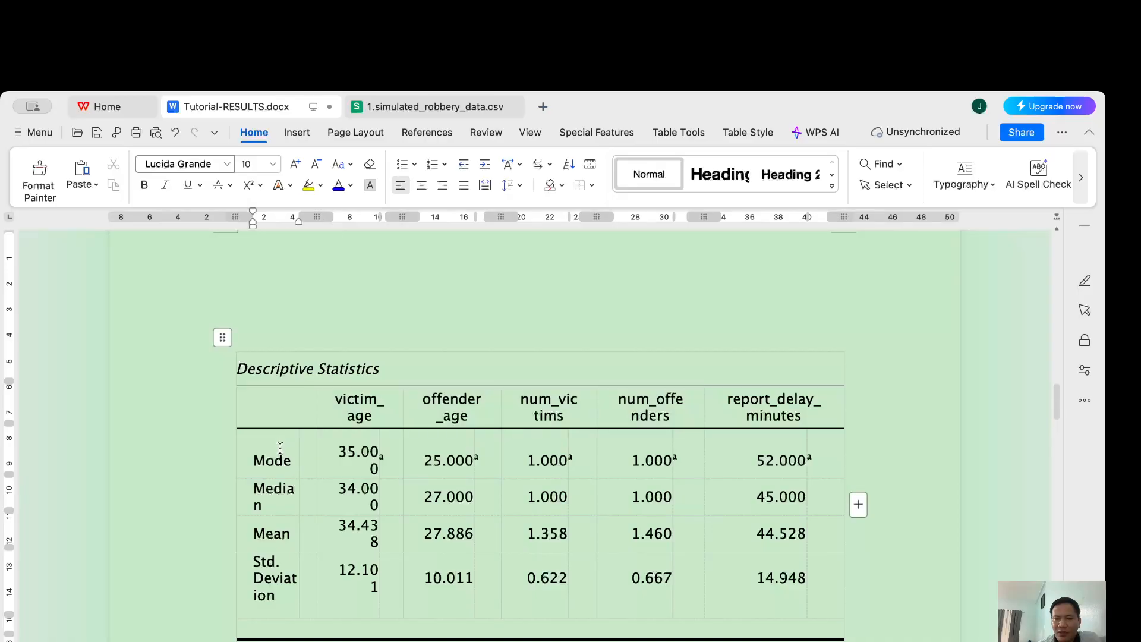
left_click_drag(281, 447, 273, 594)
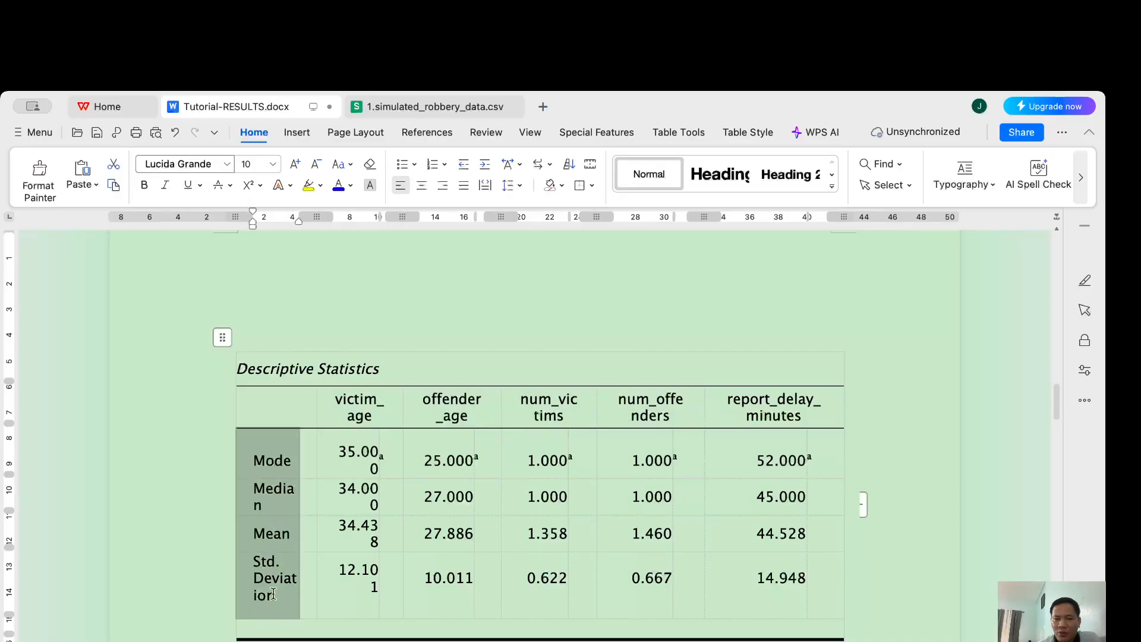
left_click(268, 445)
left_click_drag(269, 442, 267, 588)
left_click(374, 404)
left_click_drag(375, 404, 650, 419)
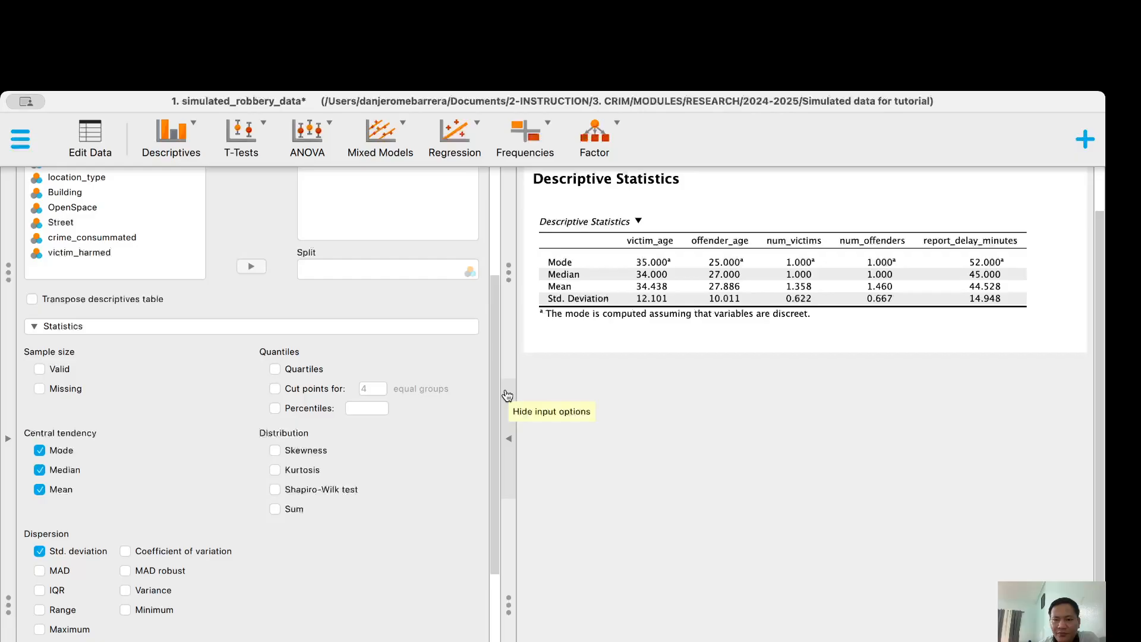
Bring JASP back to the front and scroll through the Descriptive Statistics options
left_click(547, 639)
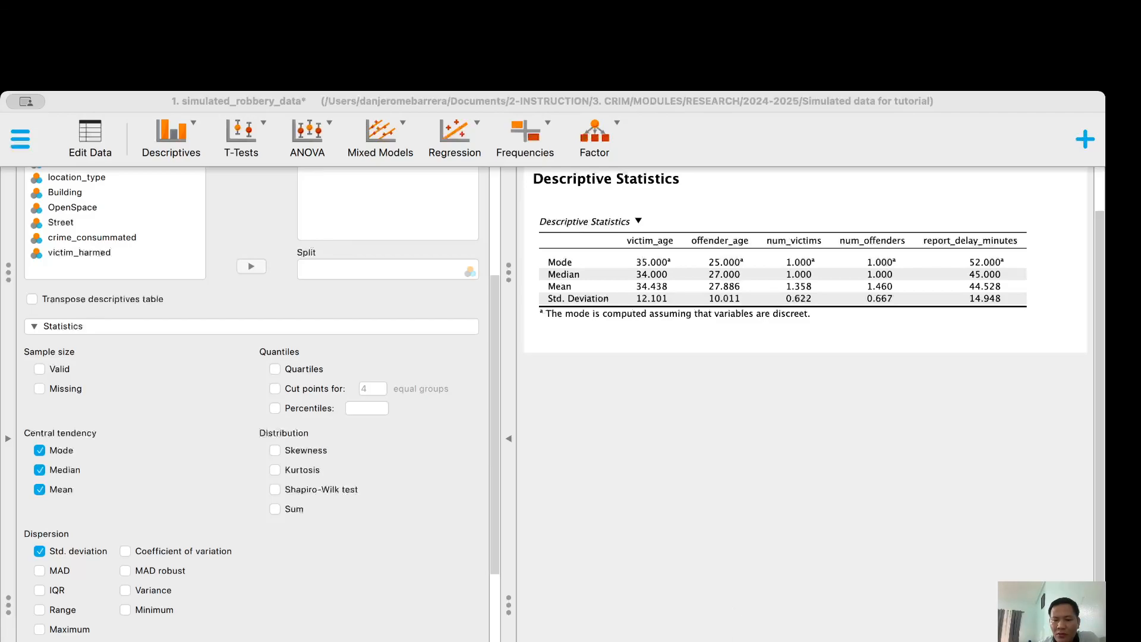
left_click(483, 388)
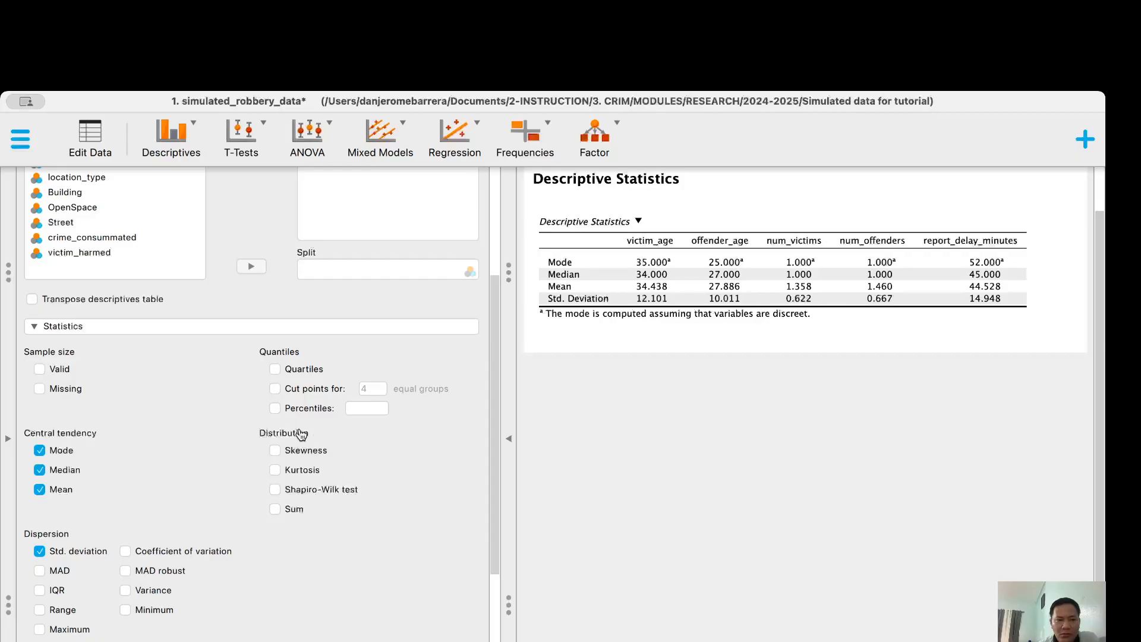
scroll(157, 466, "down", 1)
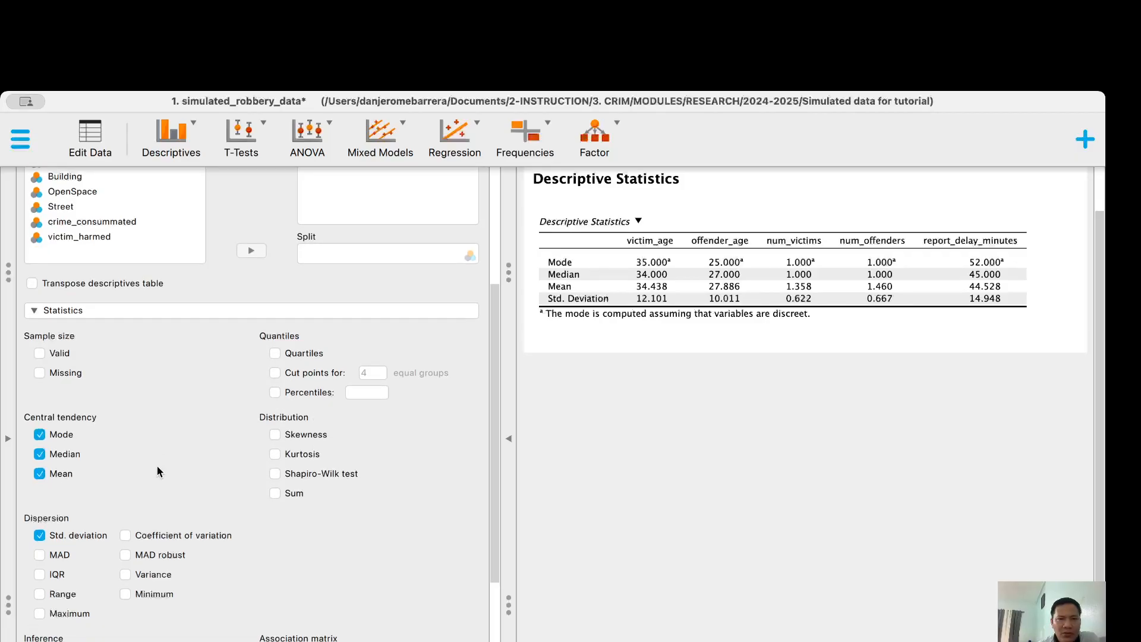
scroll(157, 466, "up", 5)
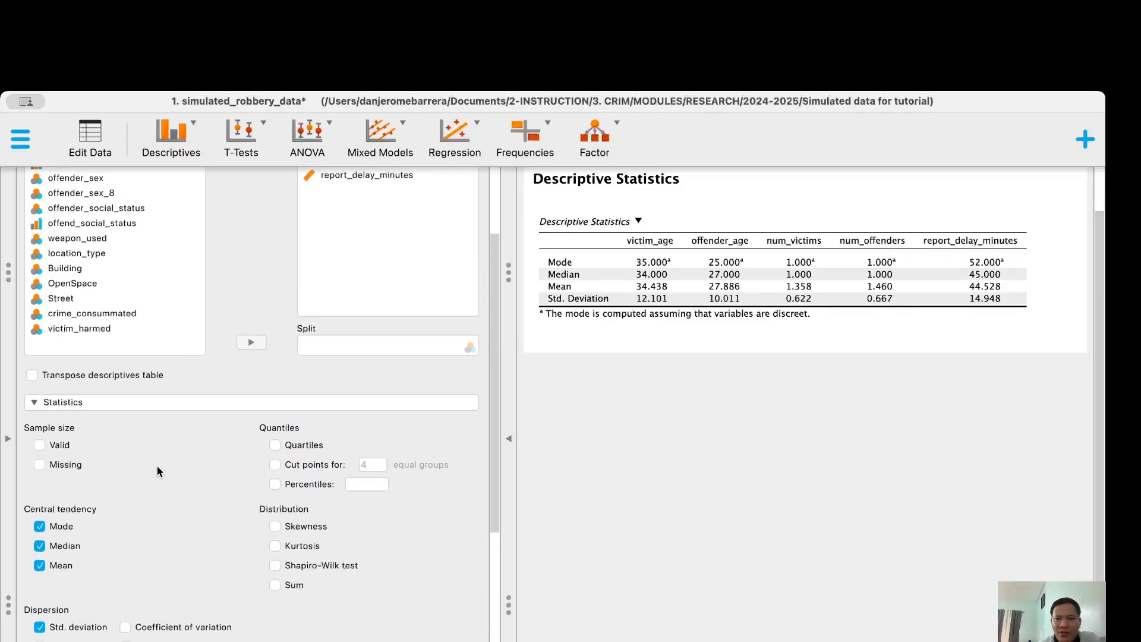
scroll(157, 465, "down", 8)
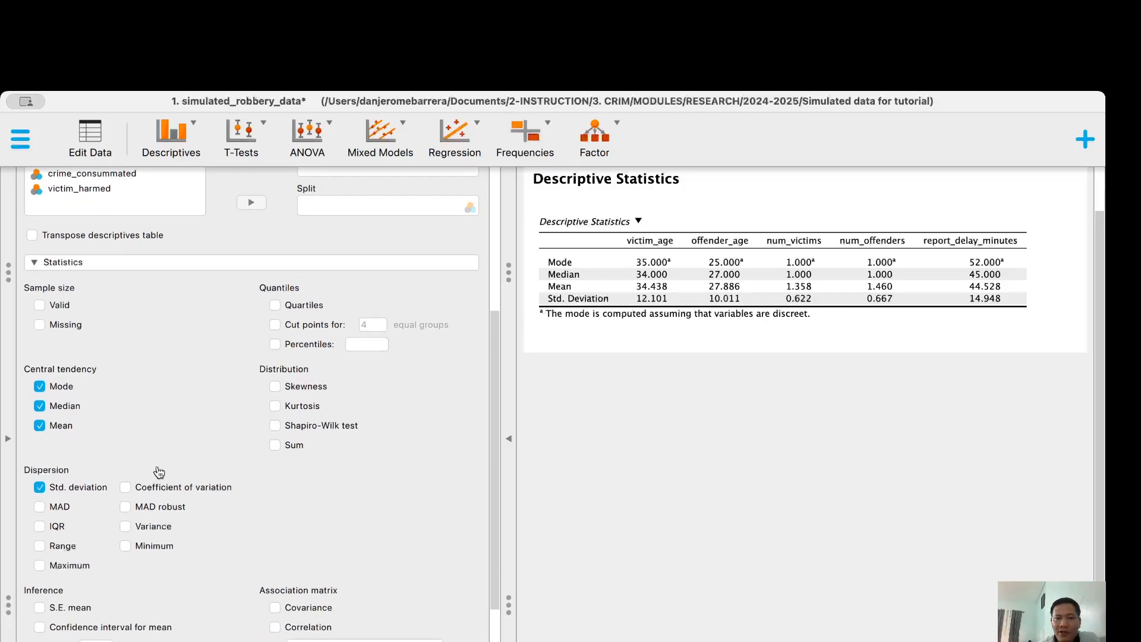
scroll(159, 471, "up", 6)
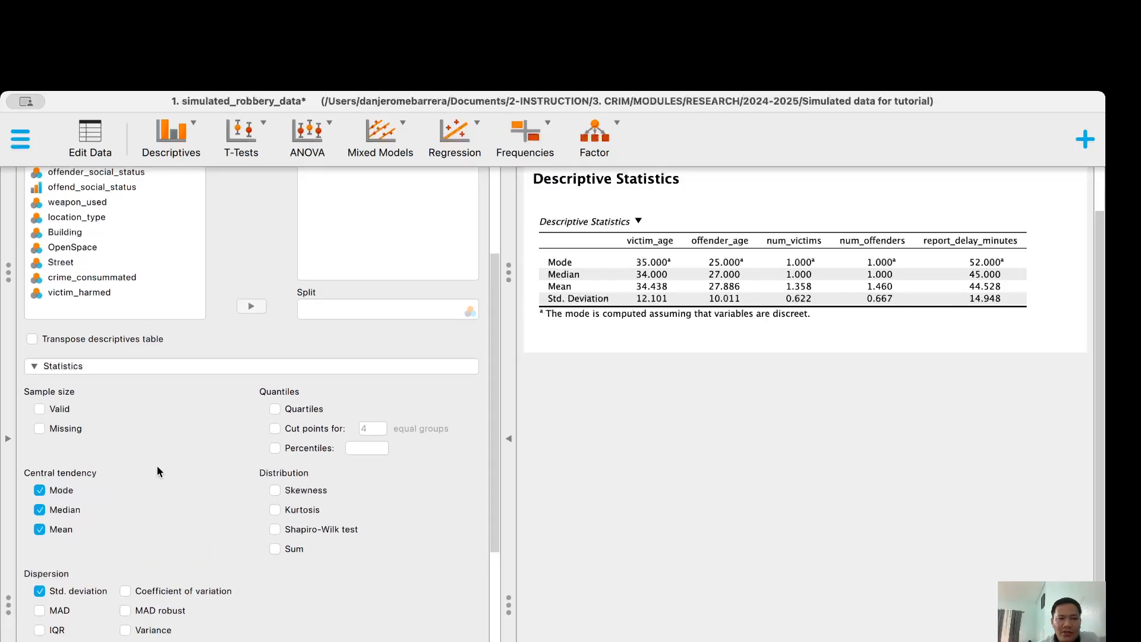
scroll(158, 467, "down", 2)
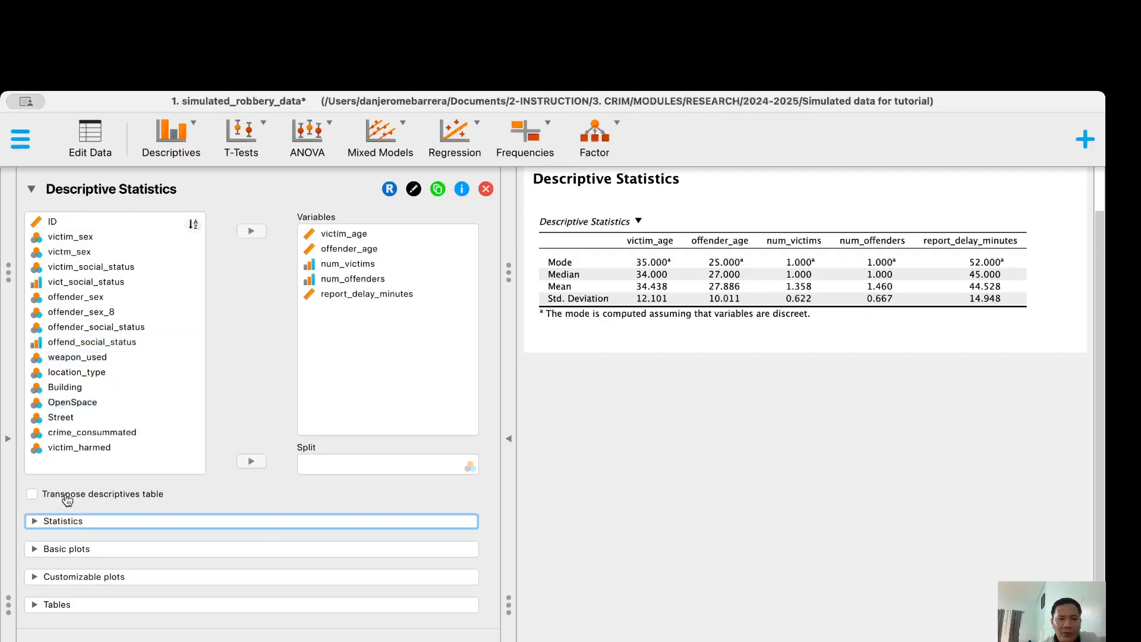
Turn on Frequency tables under Tables, adding tables for num_victims and num_offenders
left_click(32, 522)
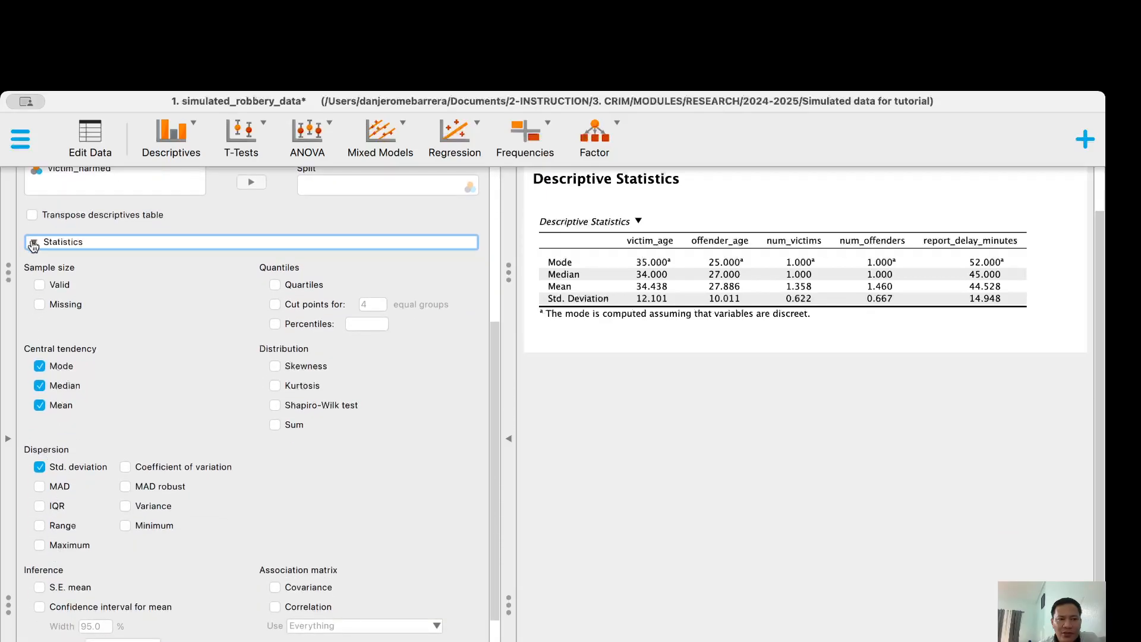
left_click(34, 243)
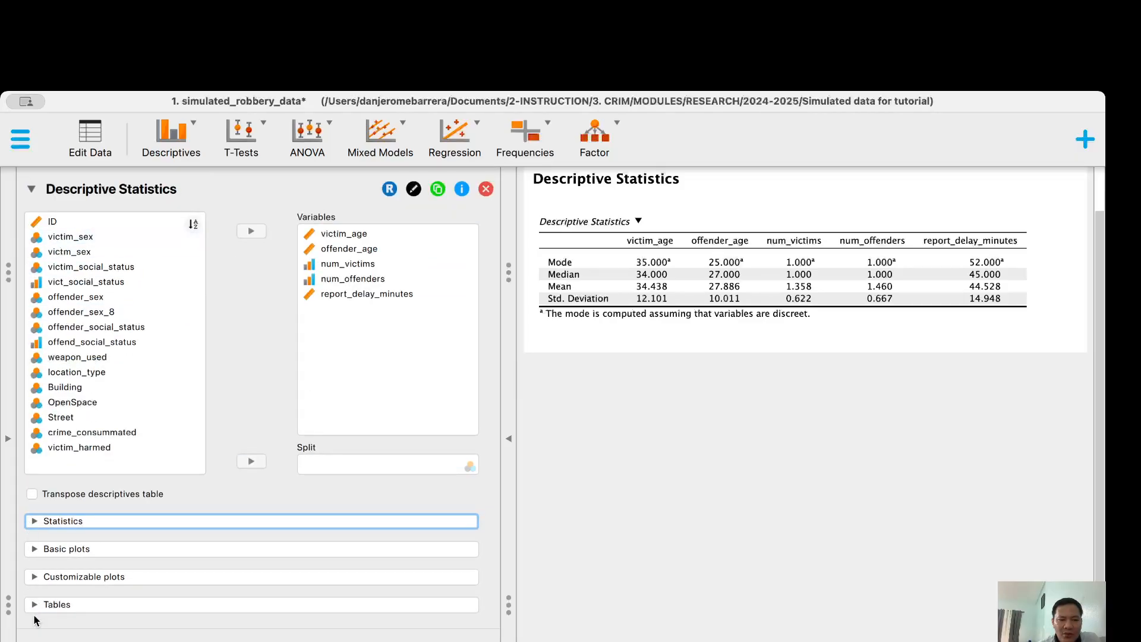
left_click(35, 605)
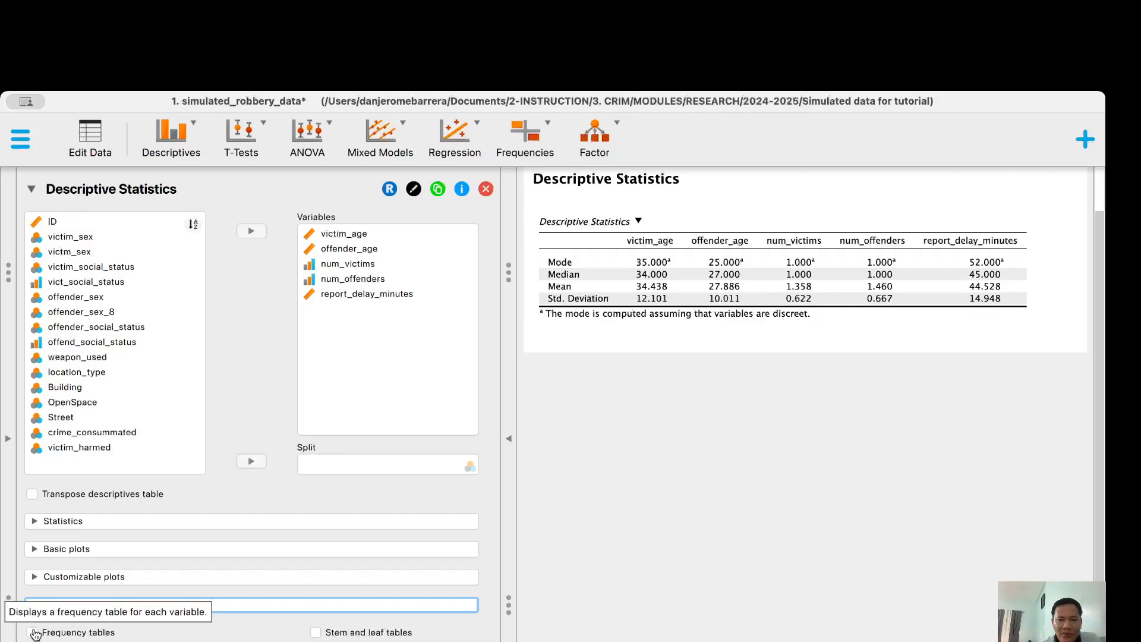
left_click(33, 633)
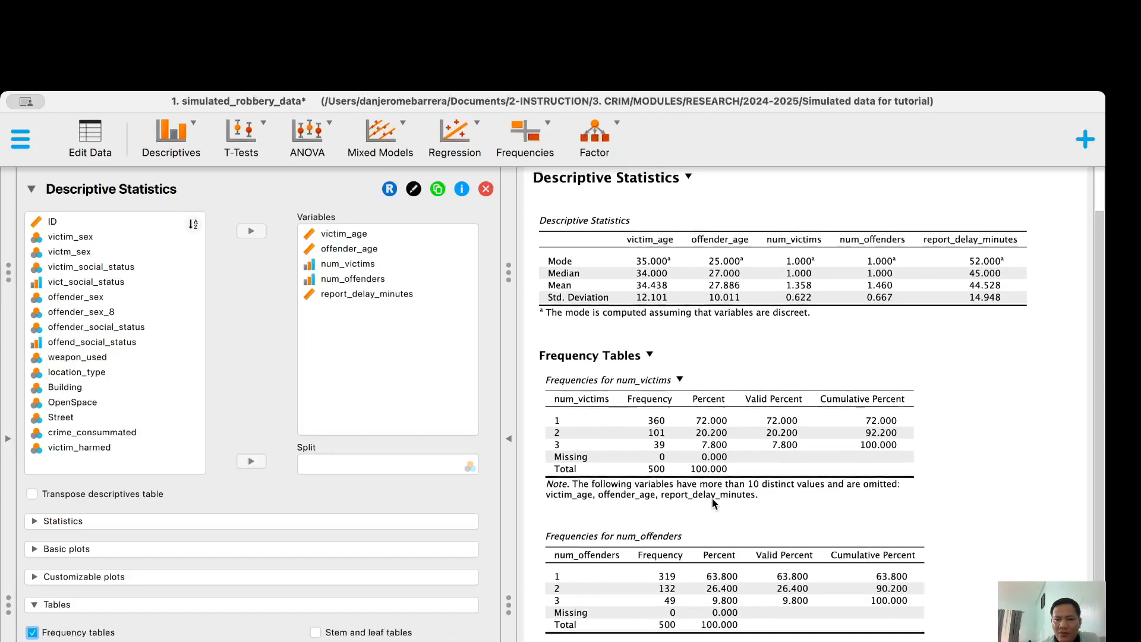
Select all five analysed variables and move them back out of Variables
left_click(396, 298)
key("super+a")
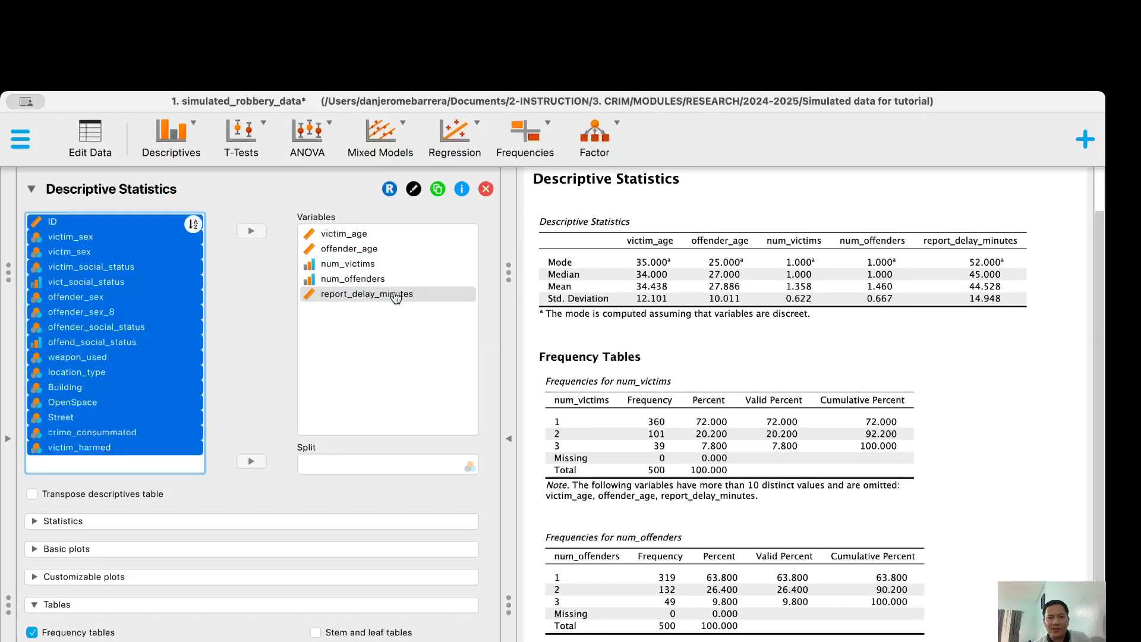
left_click(333, 249)
key("super+a")
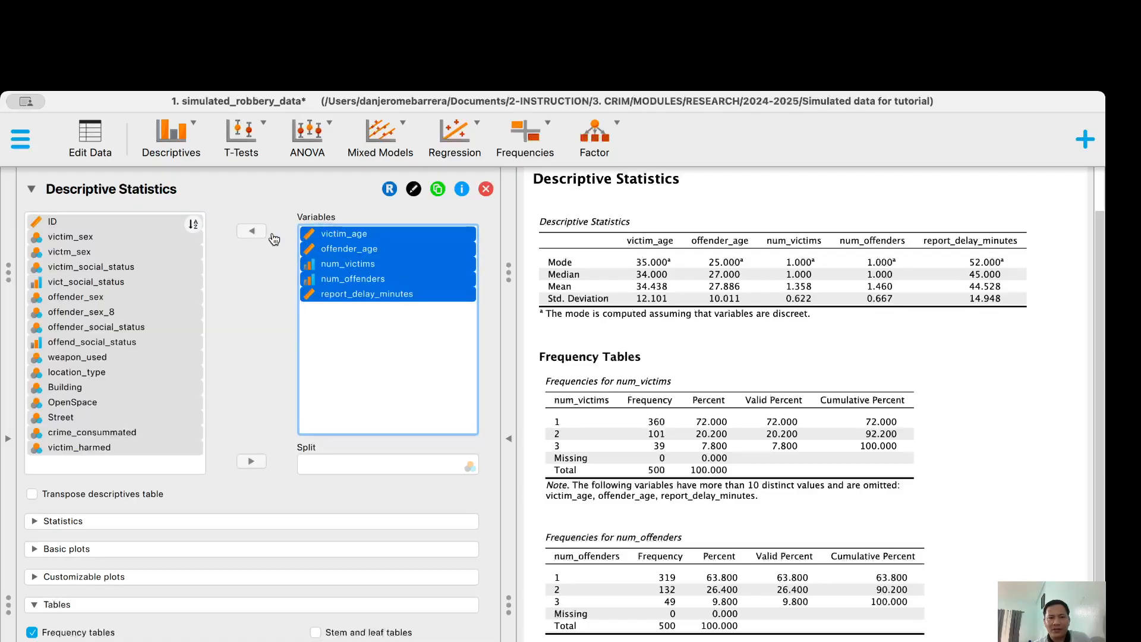
left_click(360, 267)
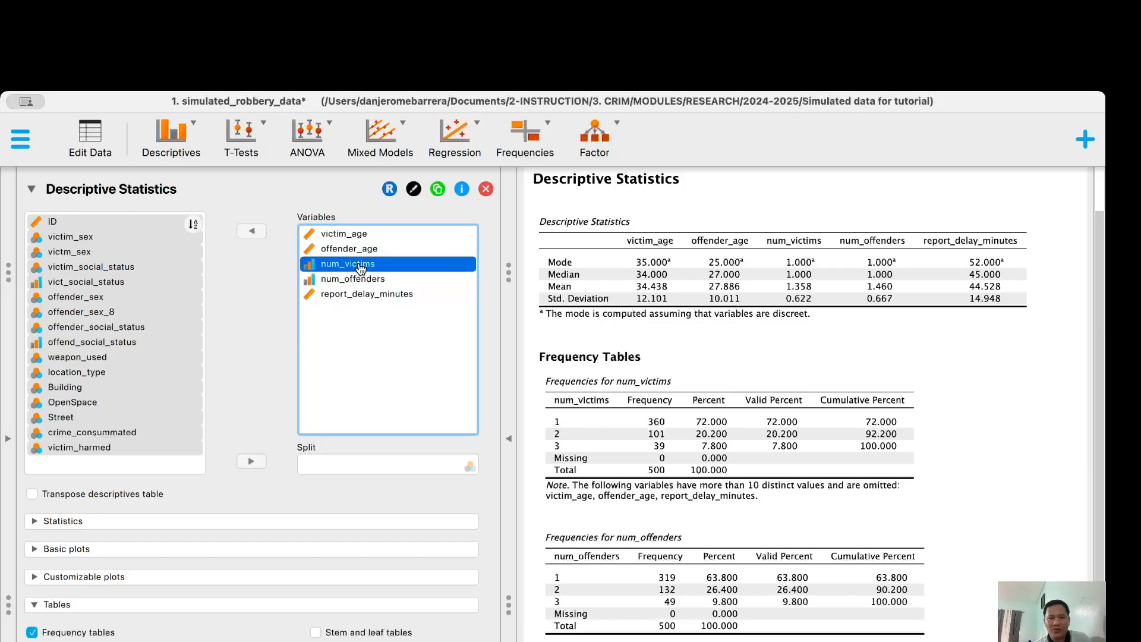
key("super+a")
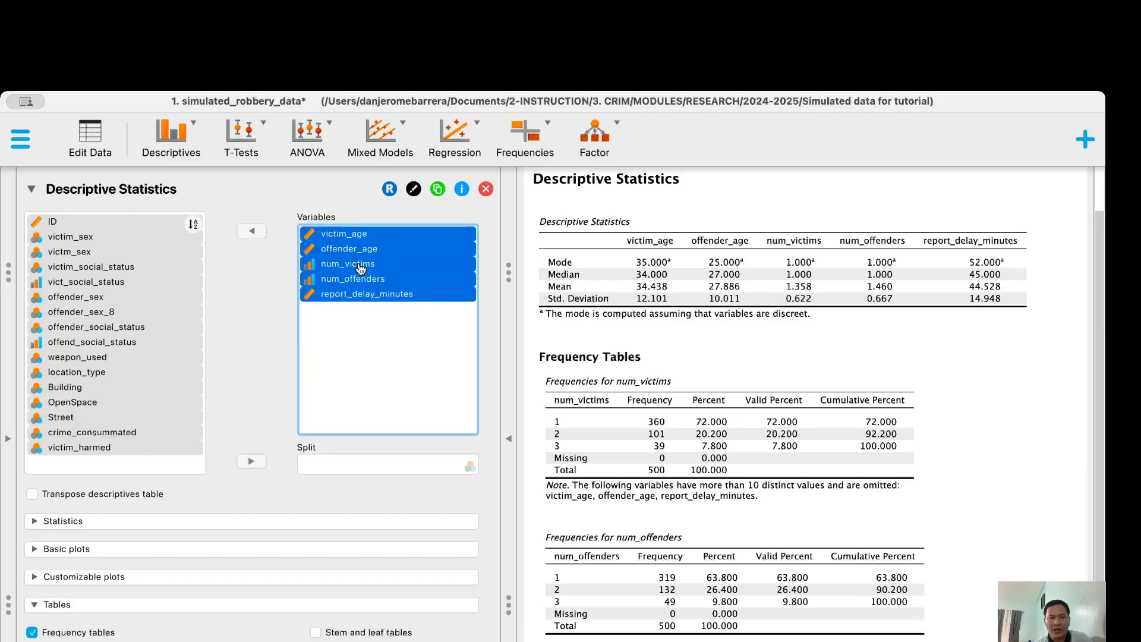
left_click(250, 231)
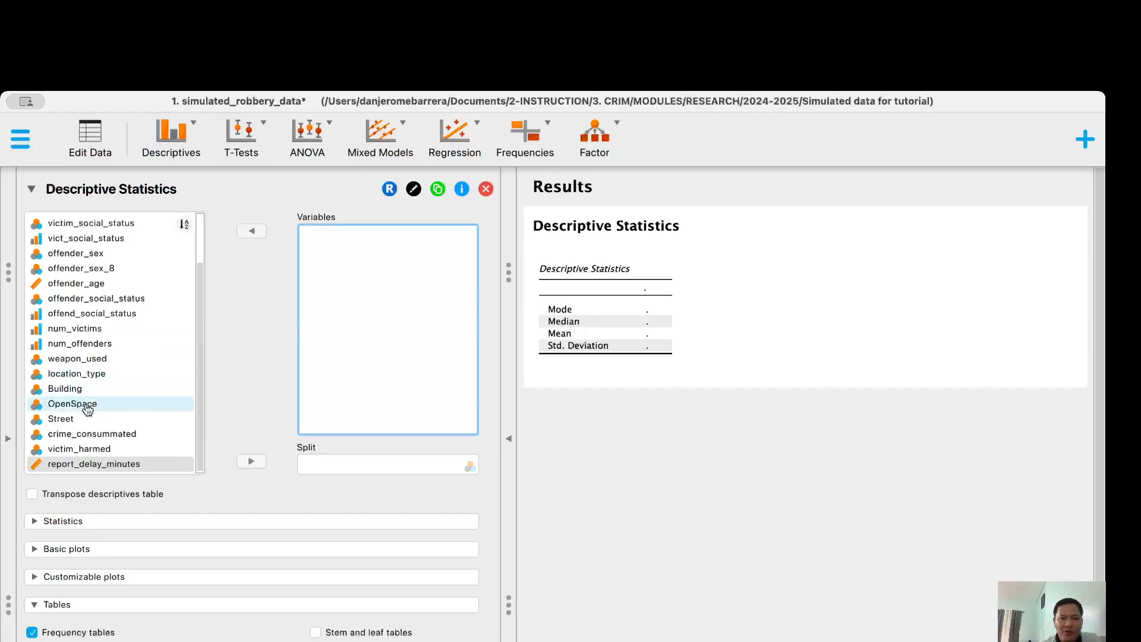
Select victim_sex, victim_social_status, offender_sex, offender_social_status, num_victims and num_offenders
scroll(83, 255, "up", 3)
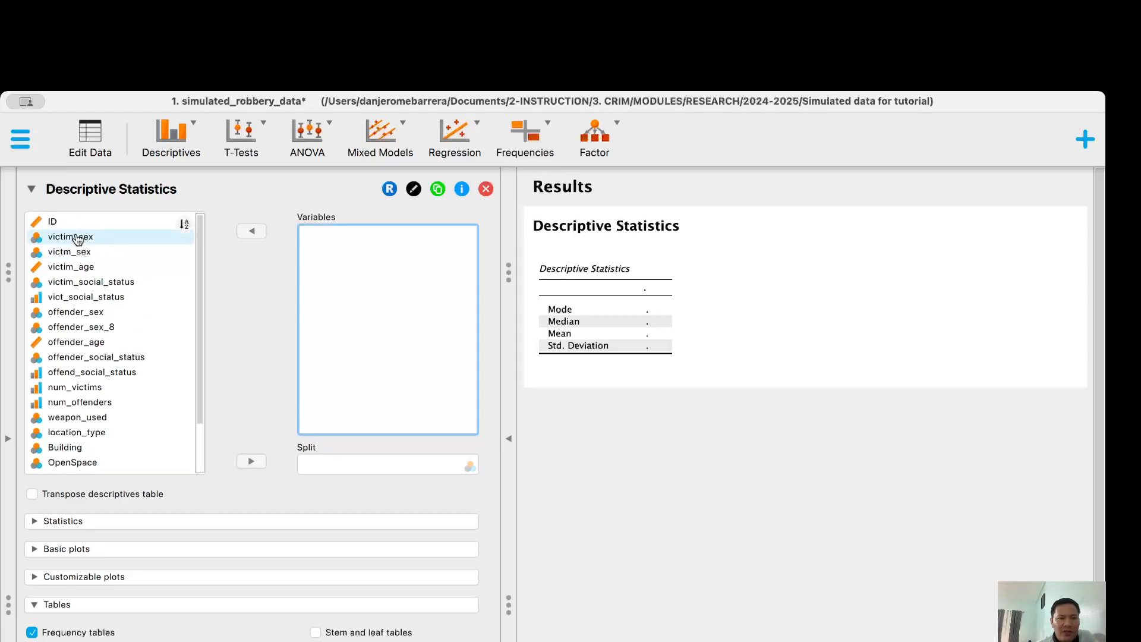
left_click(78, 238)
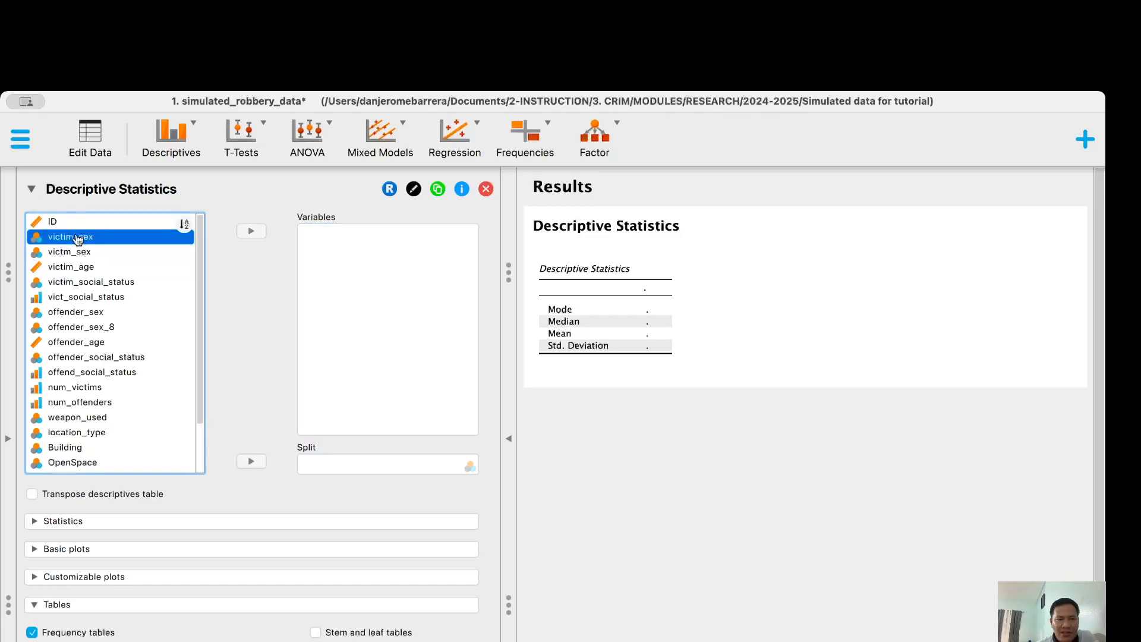
left_click(78, 283, "super")
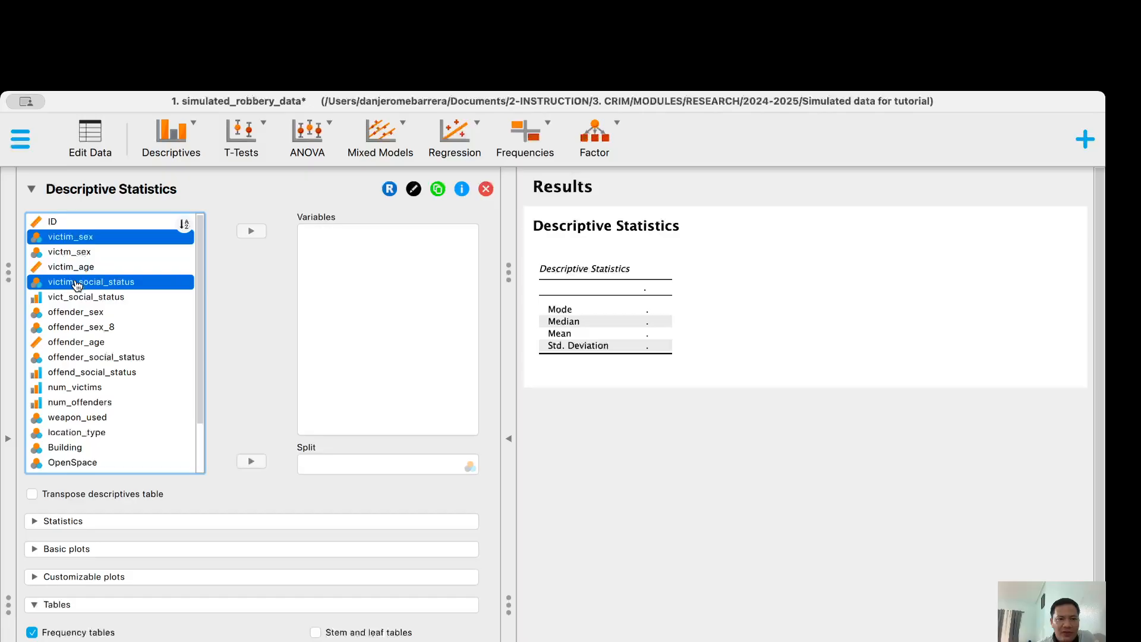
left_click(77, 320, "super")
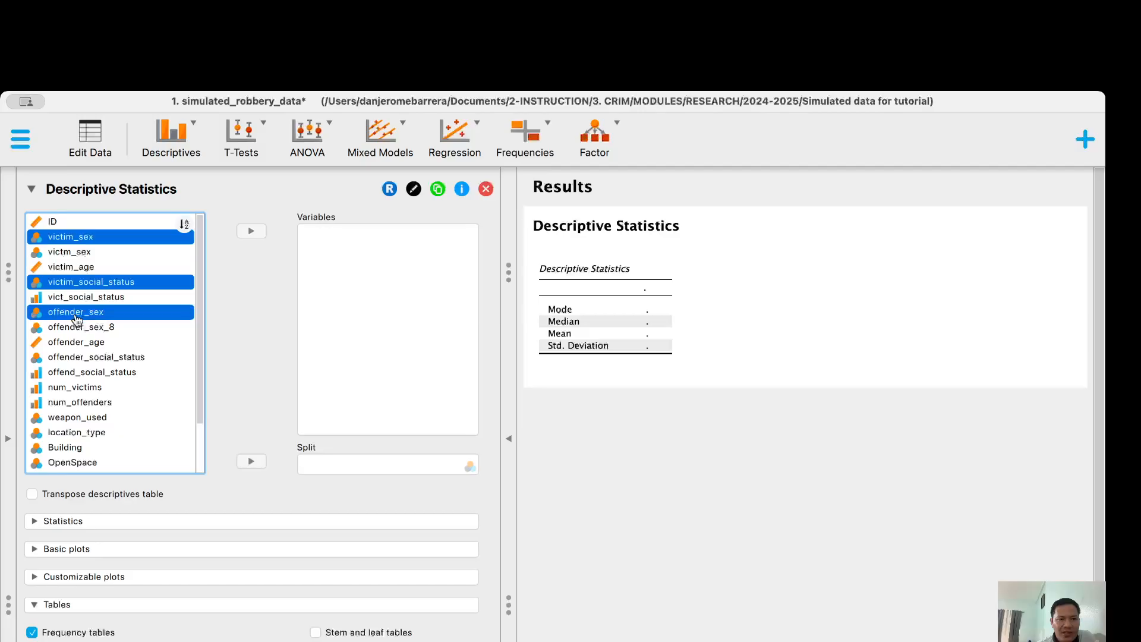
left_click(71, 358, "super")
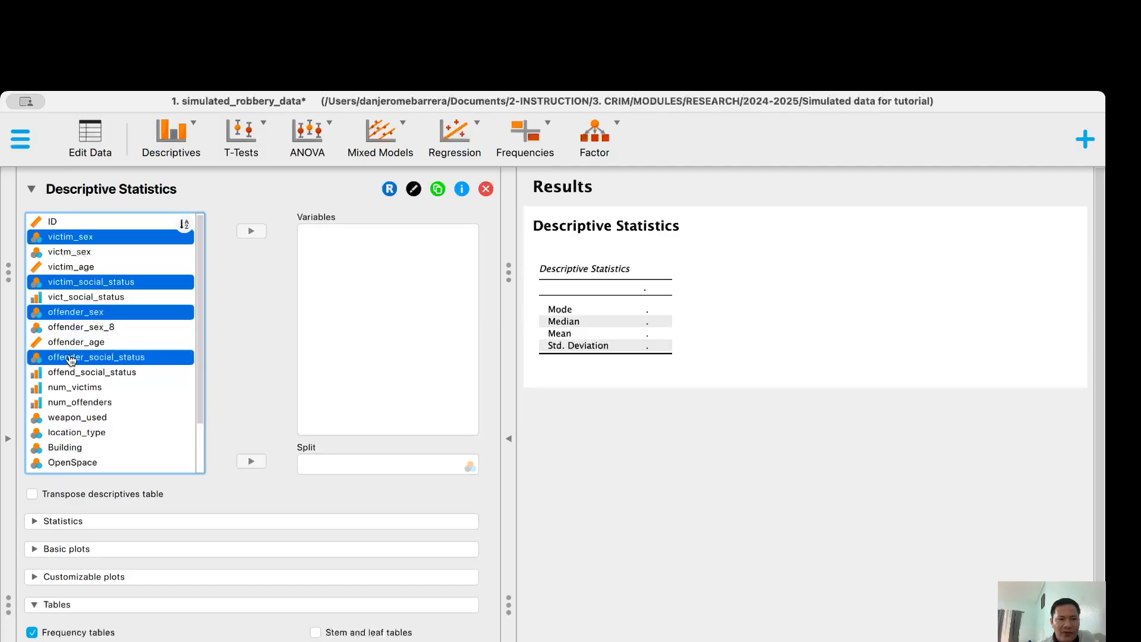
scroll(72, 360, "down", 2)
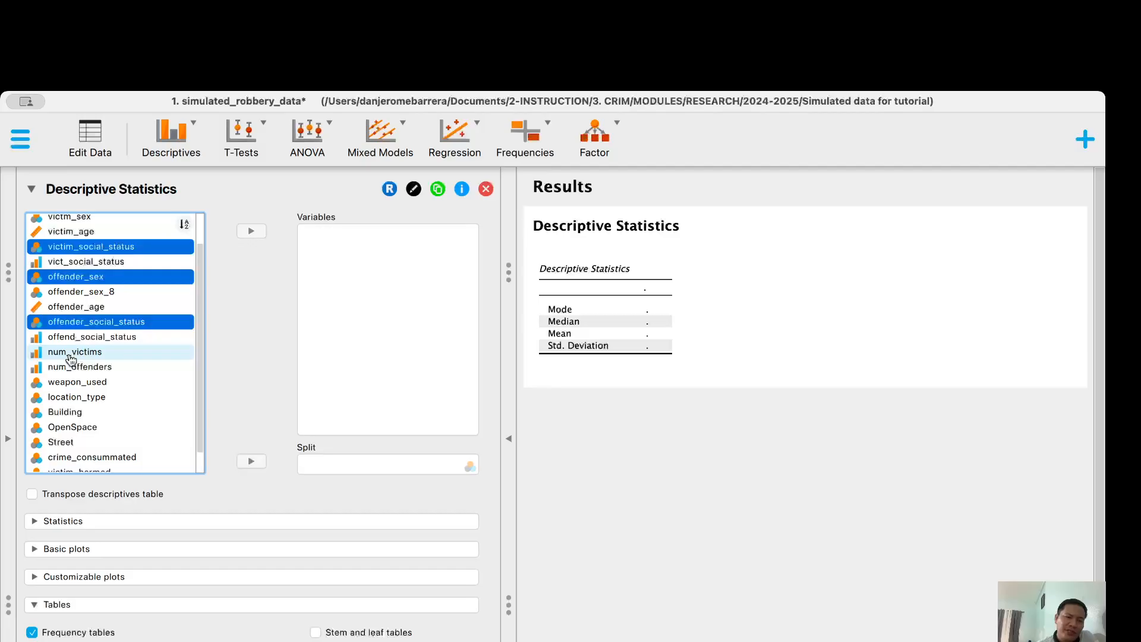
left_click(70, 352, "super")
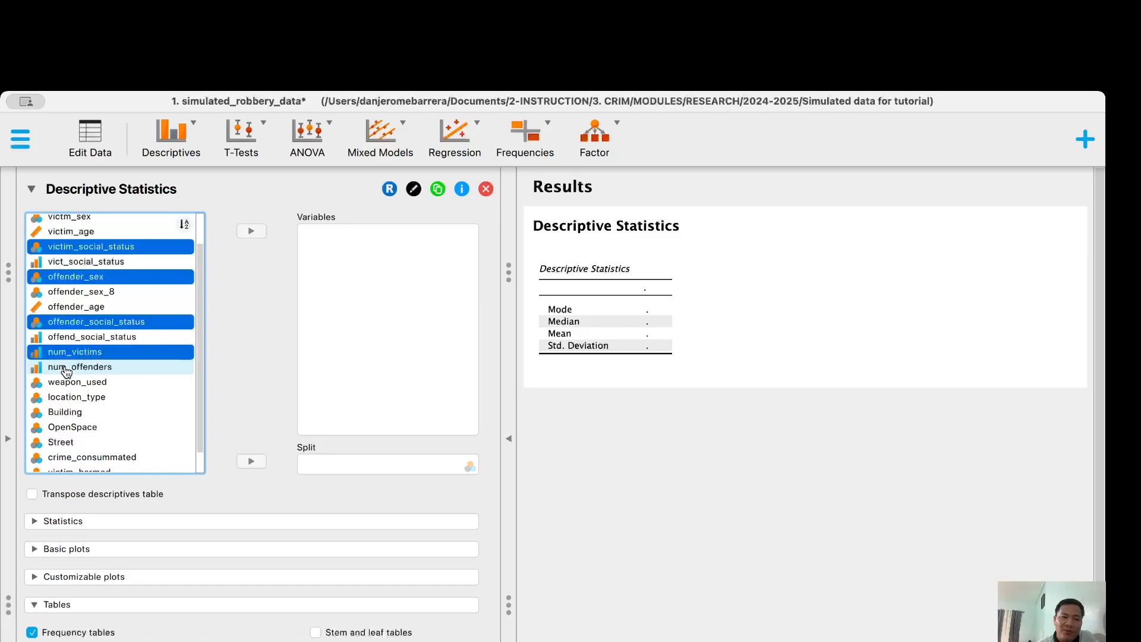
left_click(66, 367, "super")
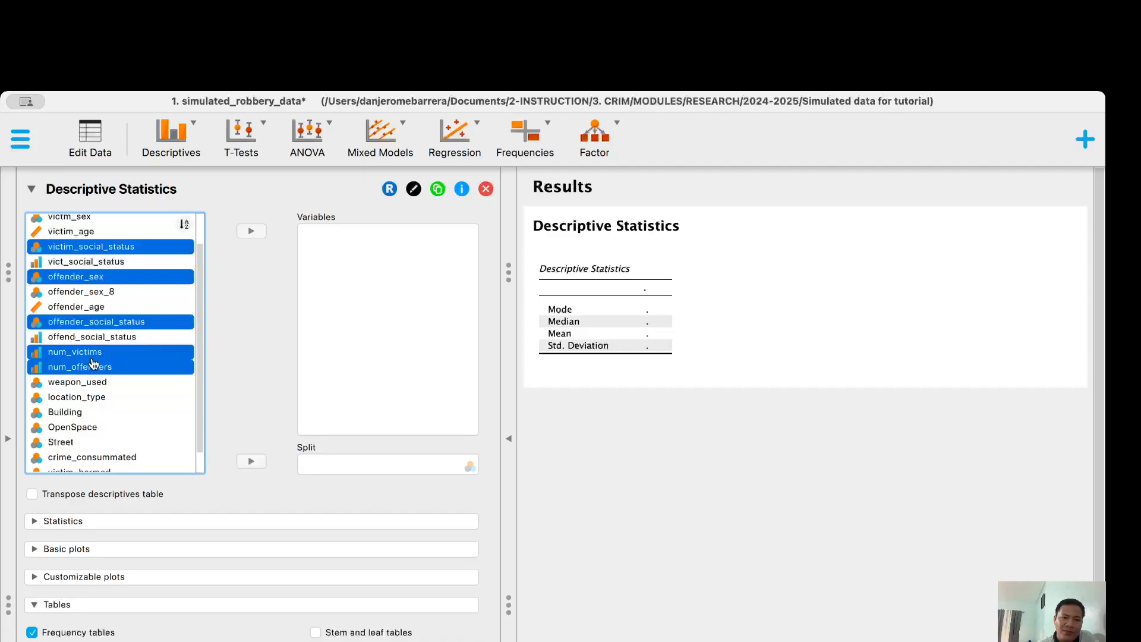
Add weapon_used, location_type, crime_consummated and victim_harmed, then move all ten into Variables
left_click(79, 385, "super")
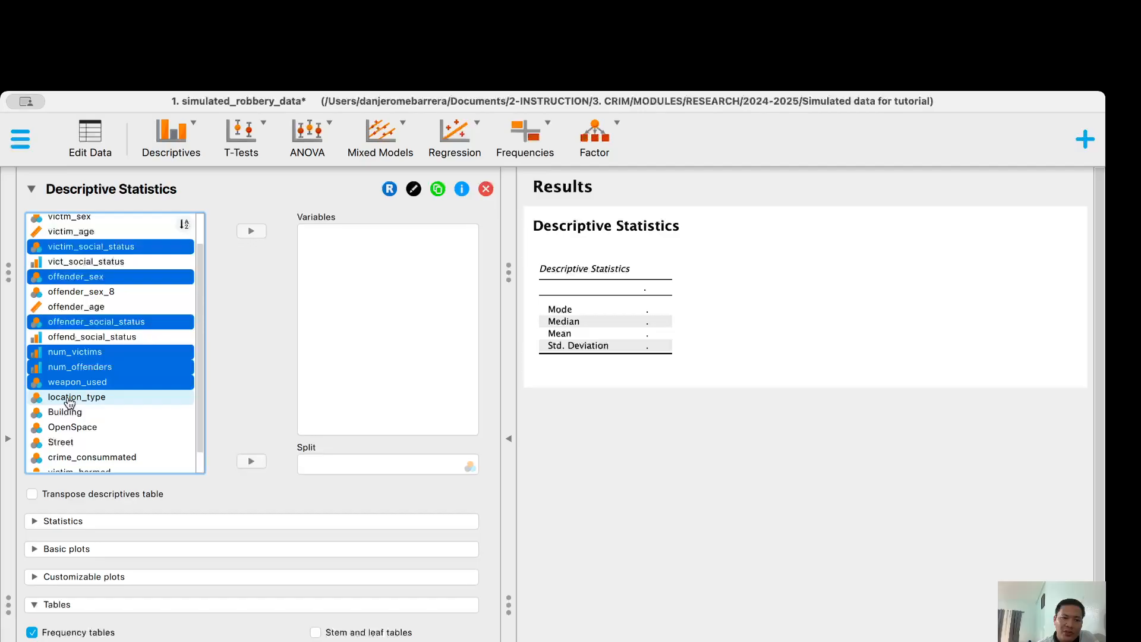
left_click(70, 402, "super")
scroll(204, 359, "down", 2)
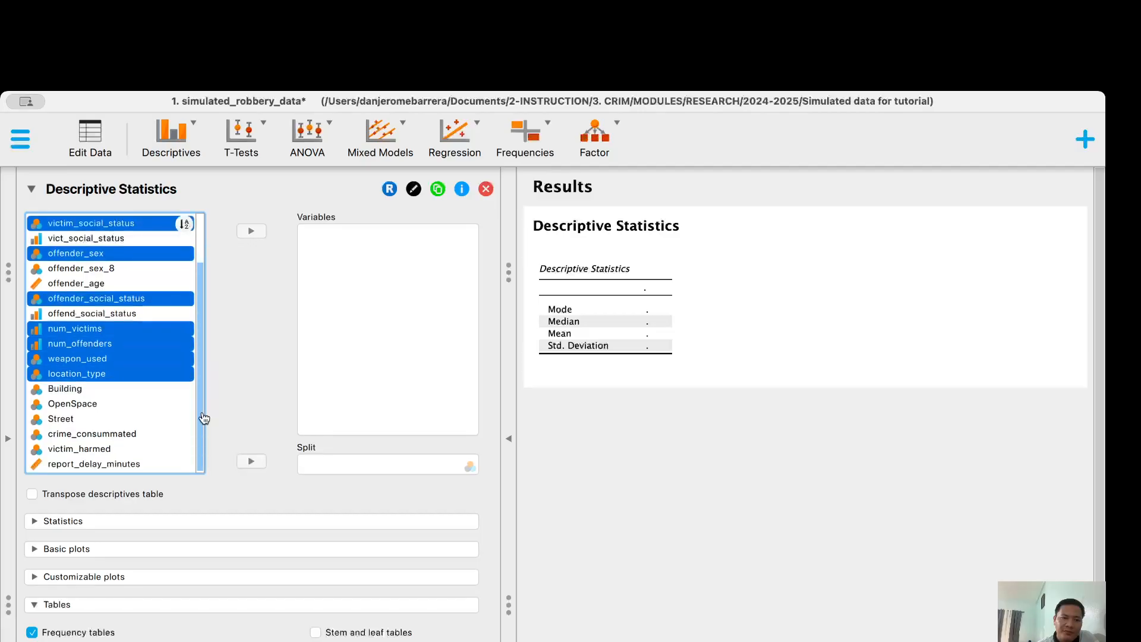
left_click(83, 437, "super")
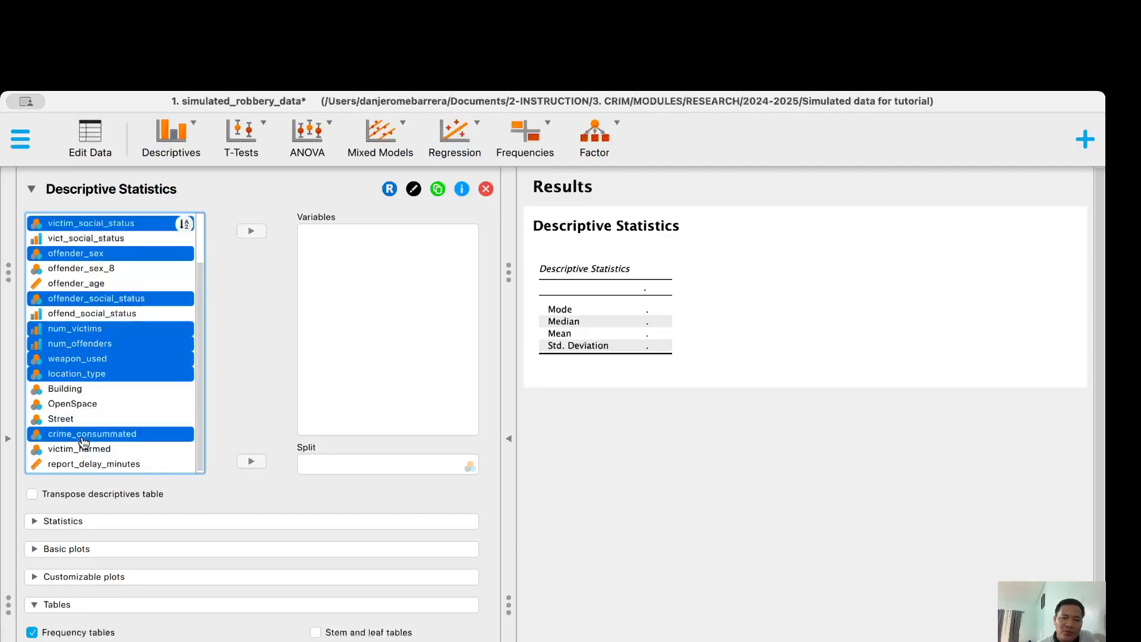
left_click(71, 453, "super")
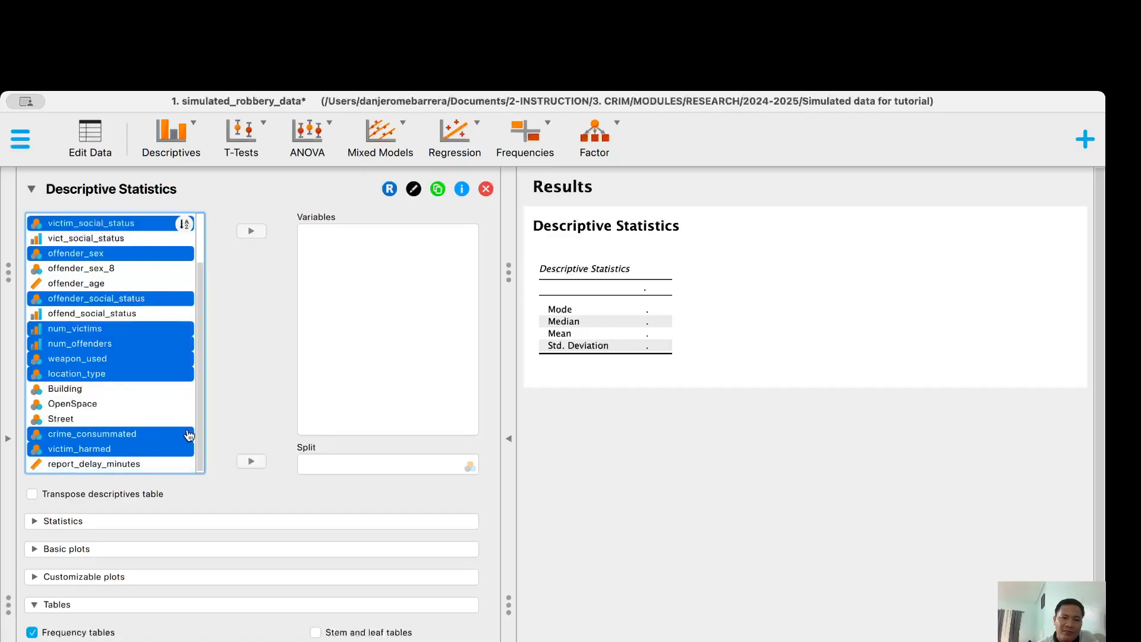
left_click(257, 234)
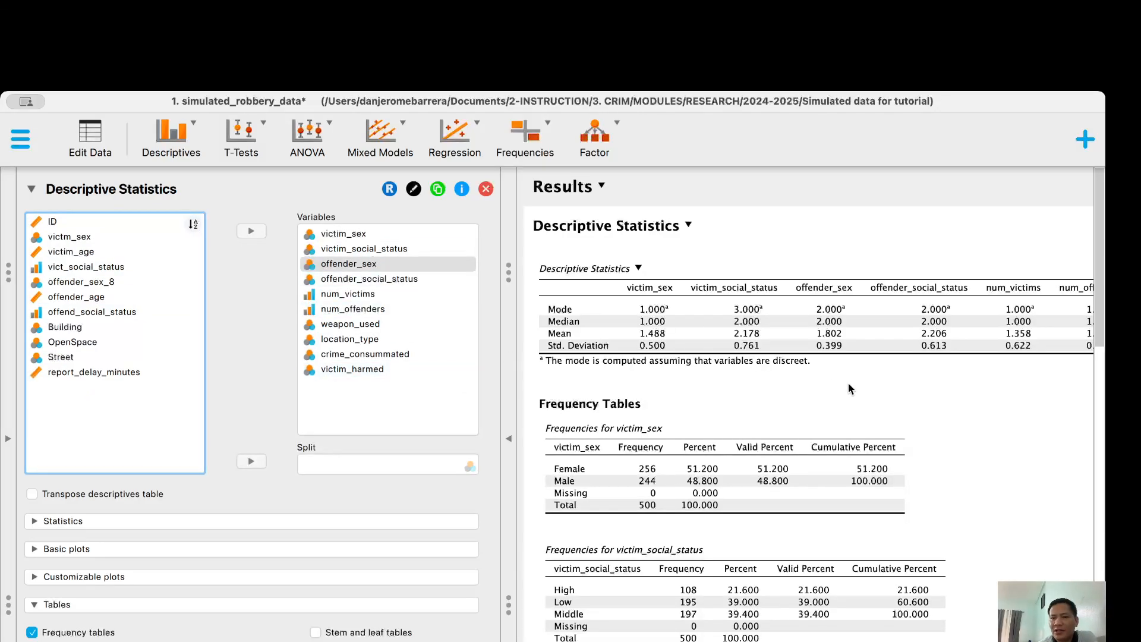
Scroll the Results panel to review the Descriptive Statistics and Frequency Tables output
scroll(849, 387, "down", 2)
scroll(848, 389, "up", 1)
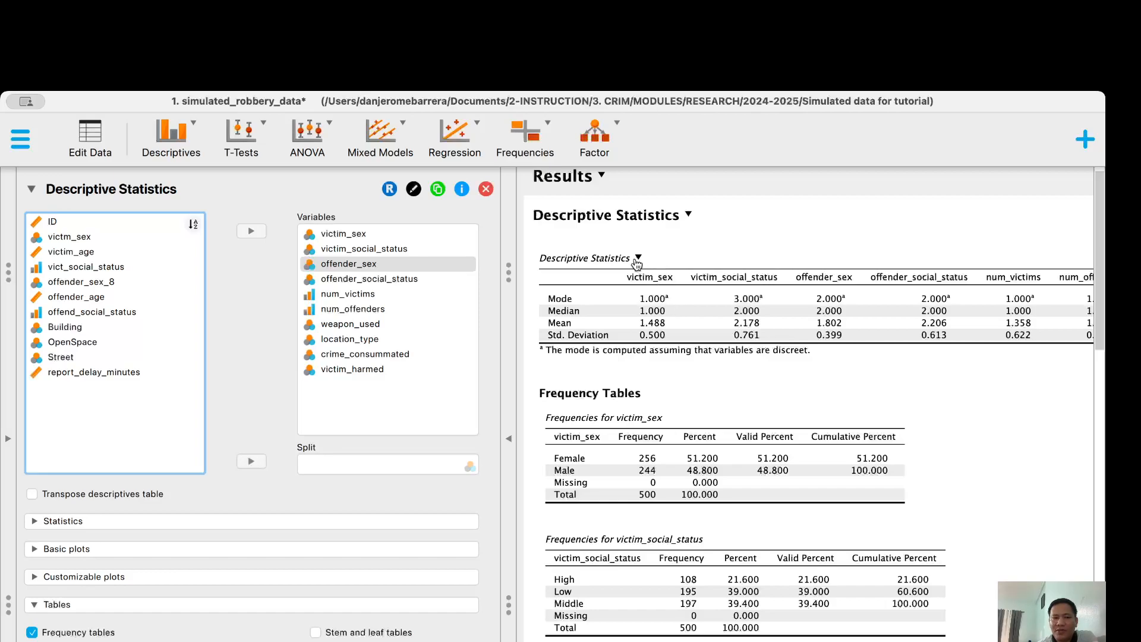
Untick Mode, Median, Mean and Std. deviation under Statistics, then collapse the section
left_click(35, 522)
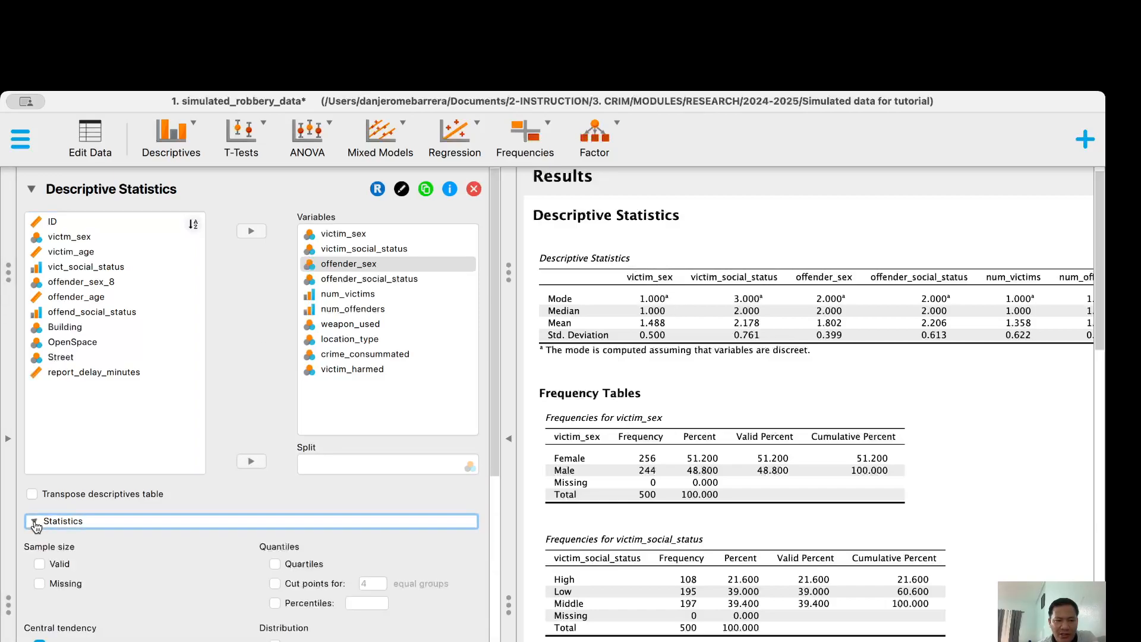
scroll(107, 572, "down", 5)
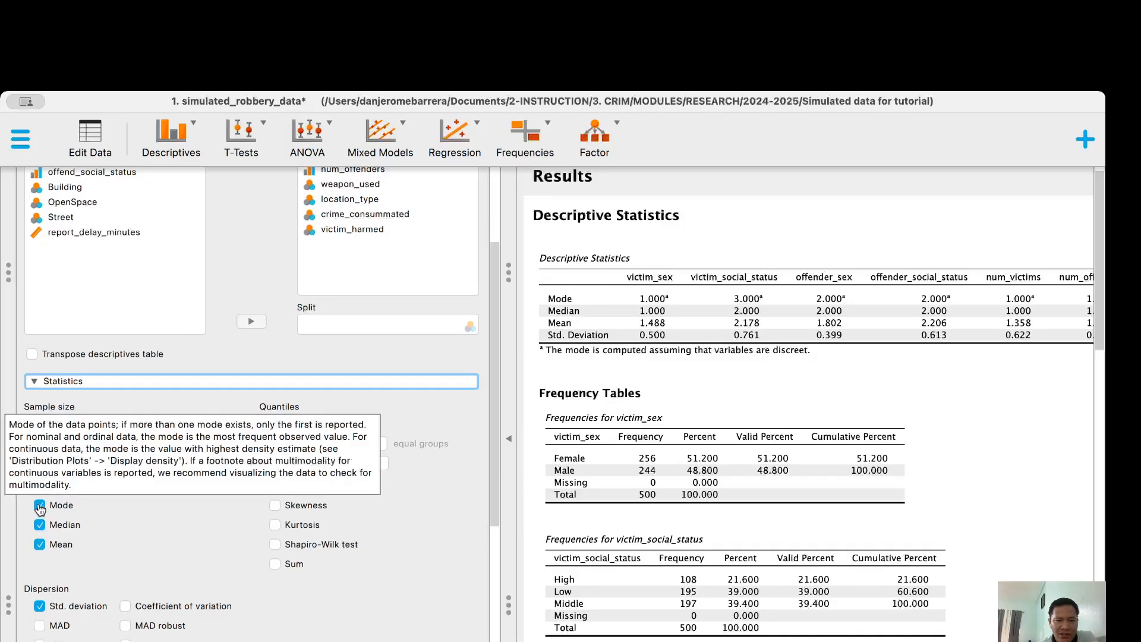
left_click(39, 506)
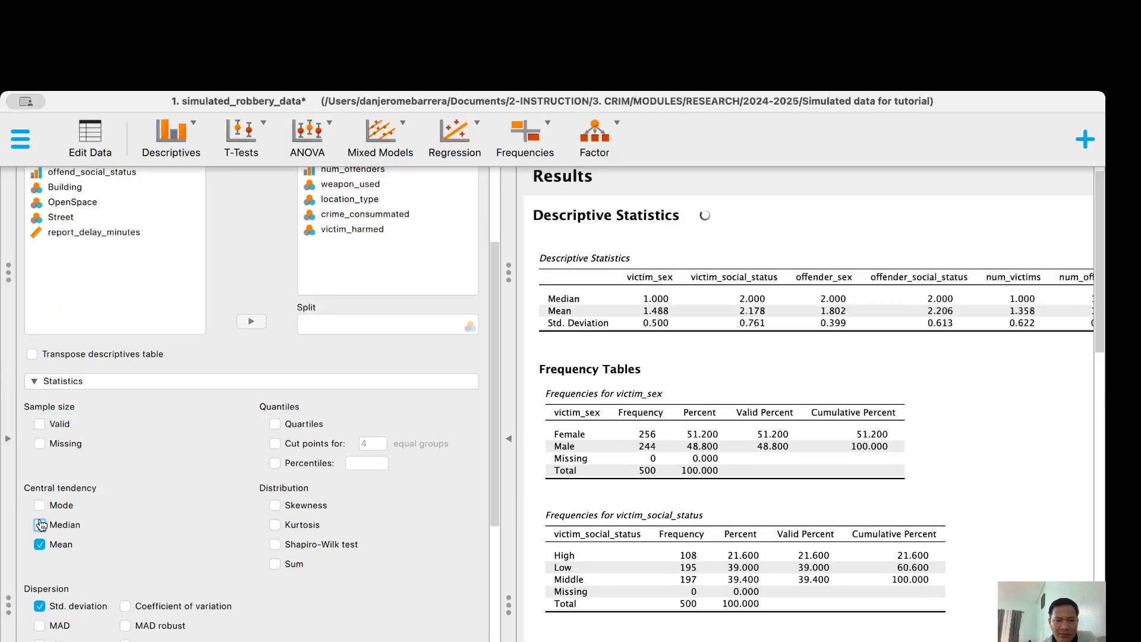
left_click(39, 525)
left_click(39, 544)
left_click(39, 605)
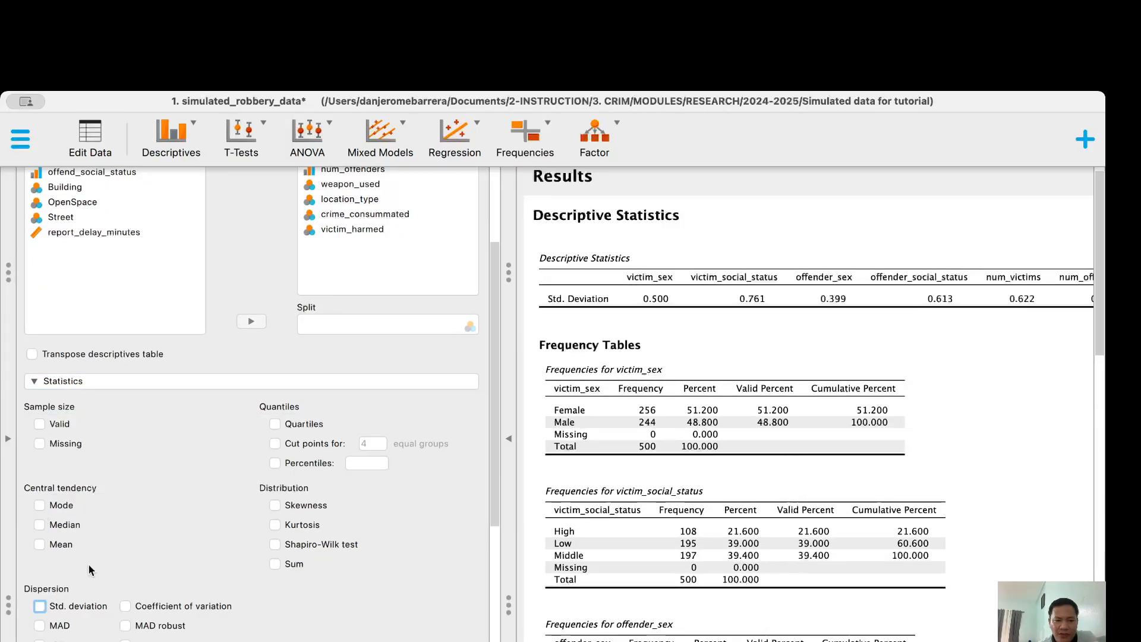
scroll(88, 565, "down", 10)
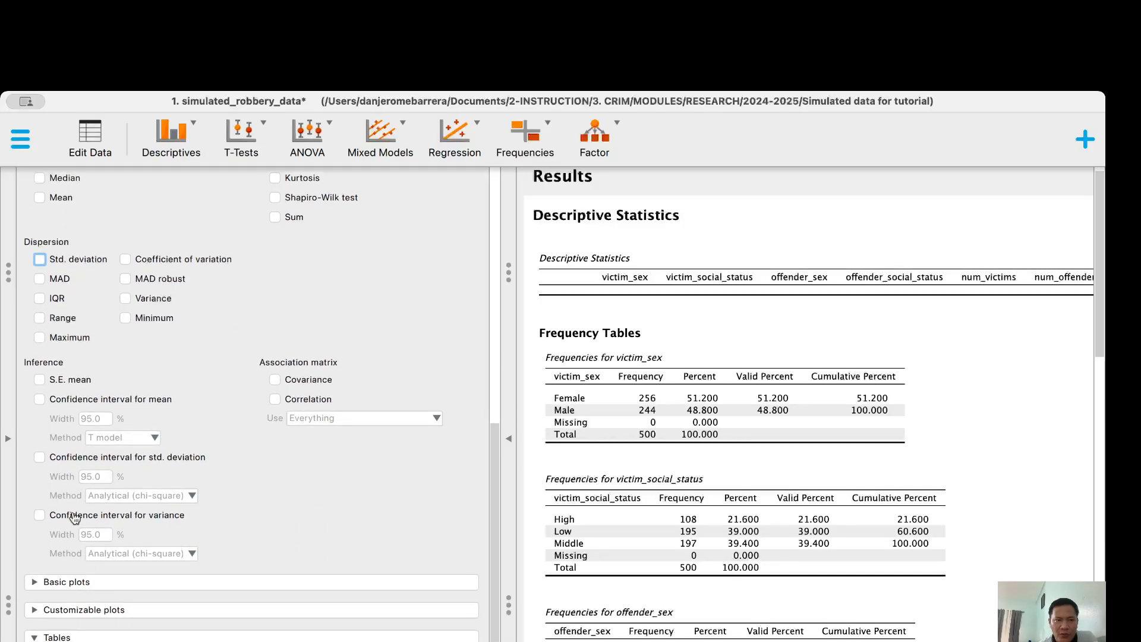
scroll(72, 519, "up", 5)
scroll(41, 303, "up", 3)
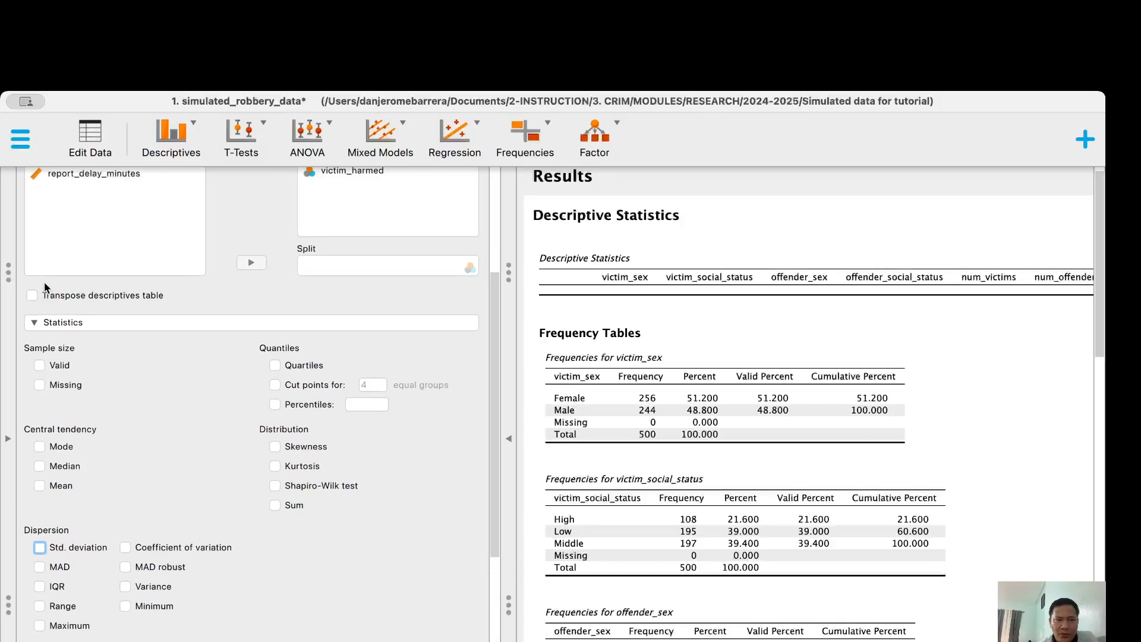
left_click(34, 325)
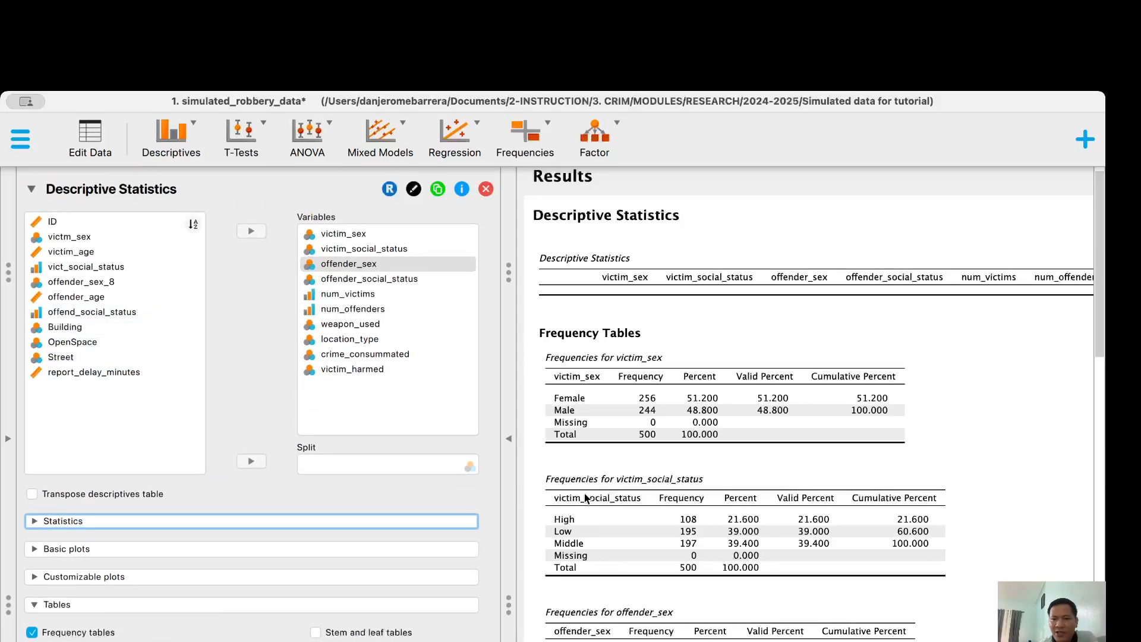
scroll(732, 439, "down", 4)
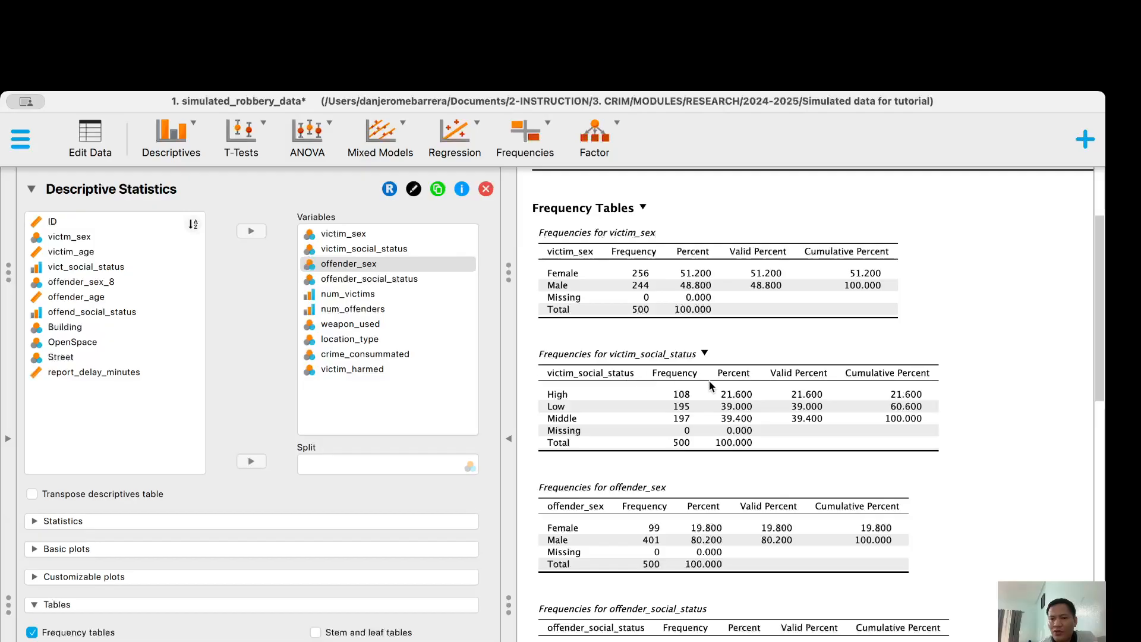
scroll(709, 385, "down", 2)
scroll(710, 385, "down", 2)
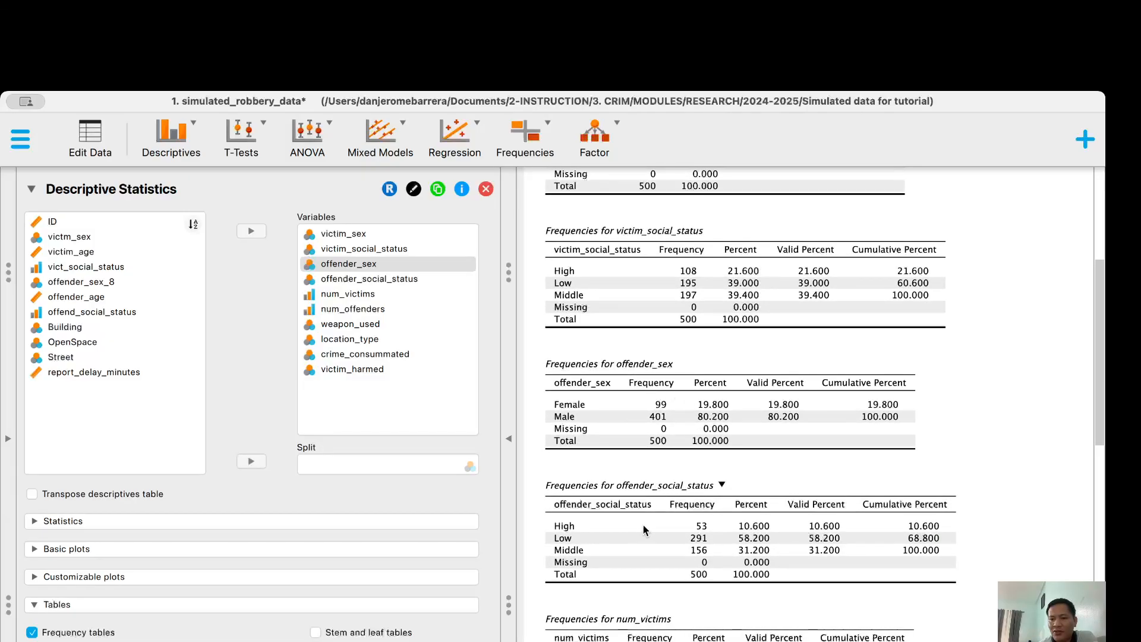
scroll(725, 525, "down", 15)
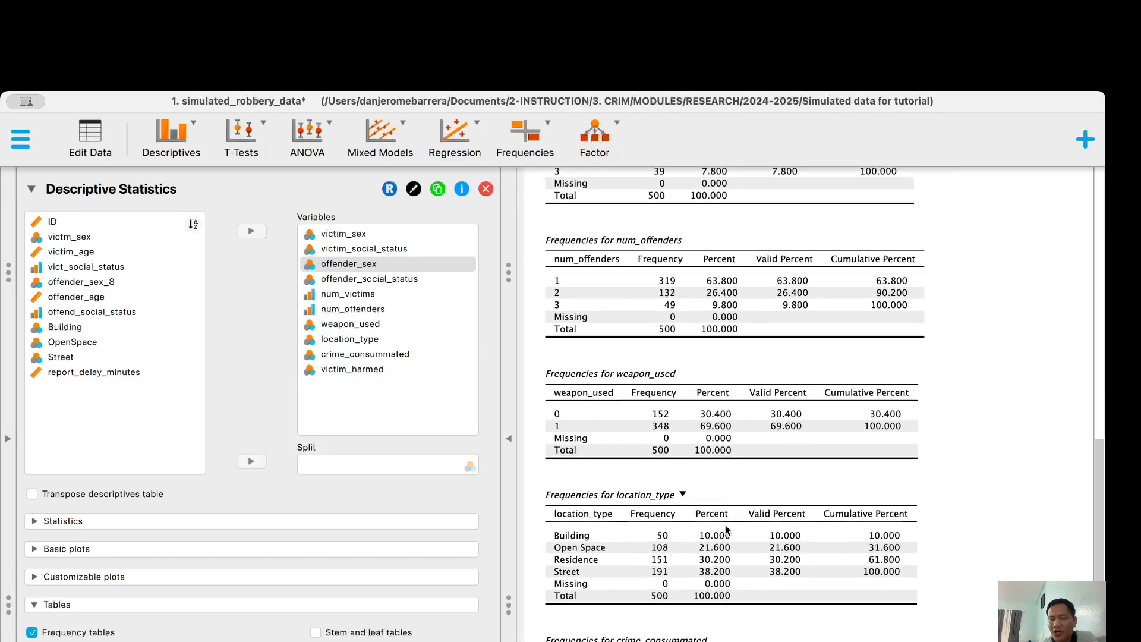
scroll(726, 528, "up", 20)
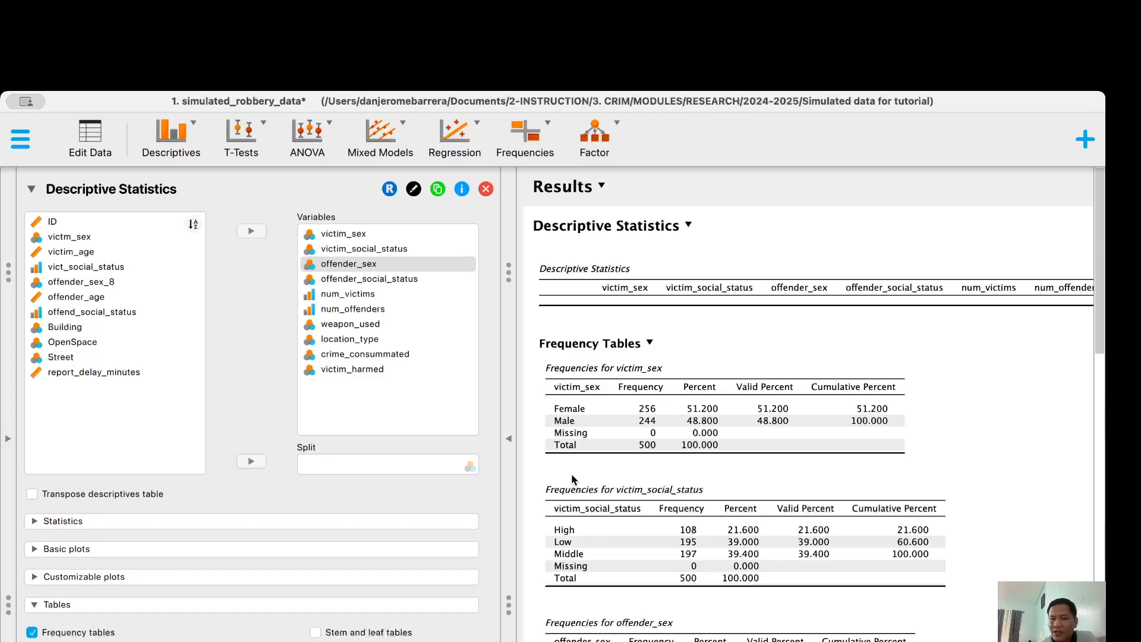
scroll(572, 473, "down", 5)
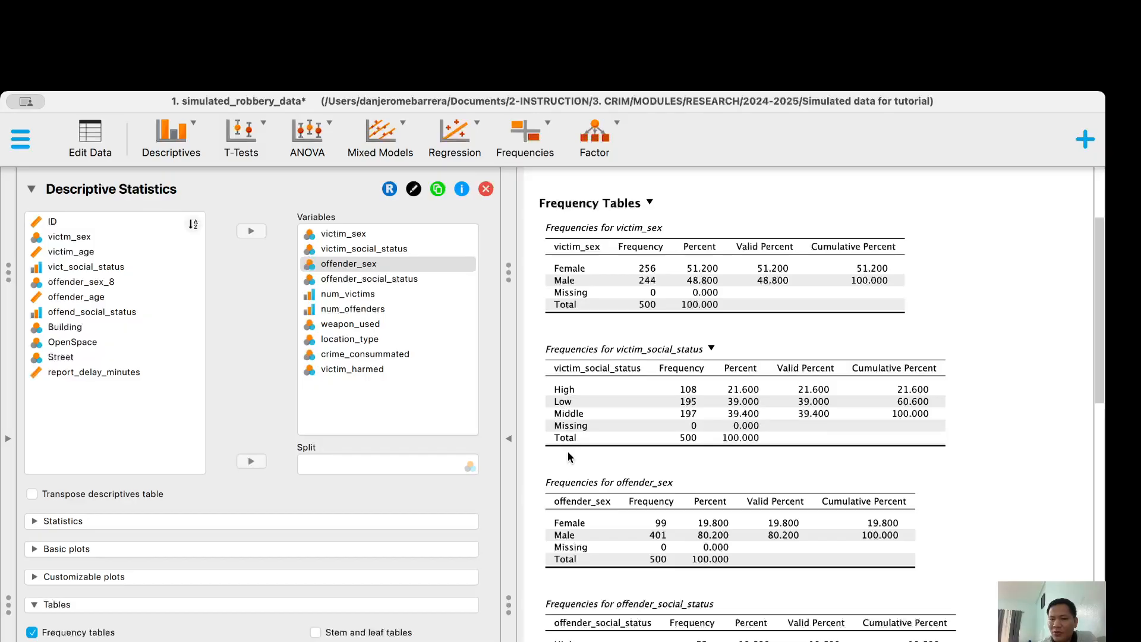
scroll(573, 544, "down", 4)
scroll(573, 544, "up", 7)
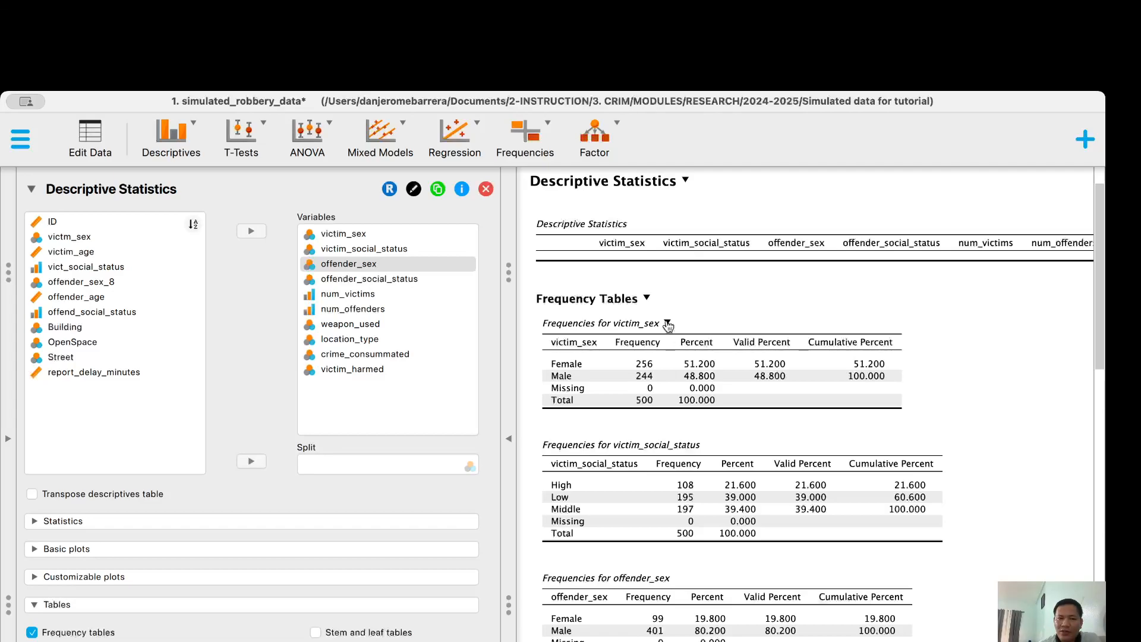
Copy the victim_sex frequency table from JASP's results and switch to the Tutorial-RESULTS document
left_click(668, 323)
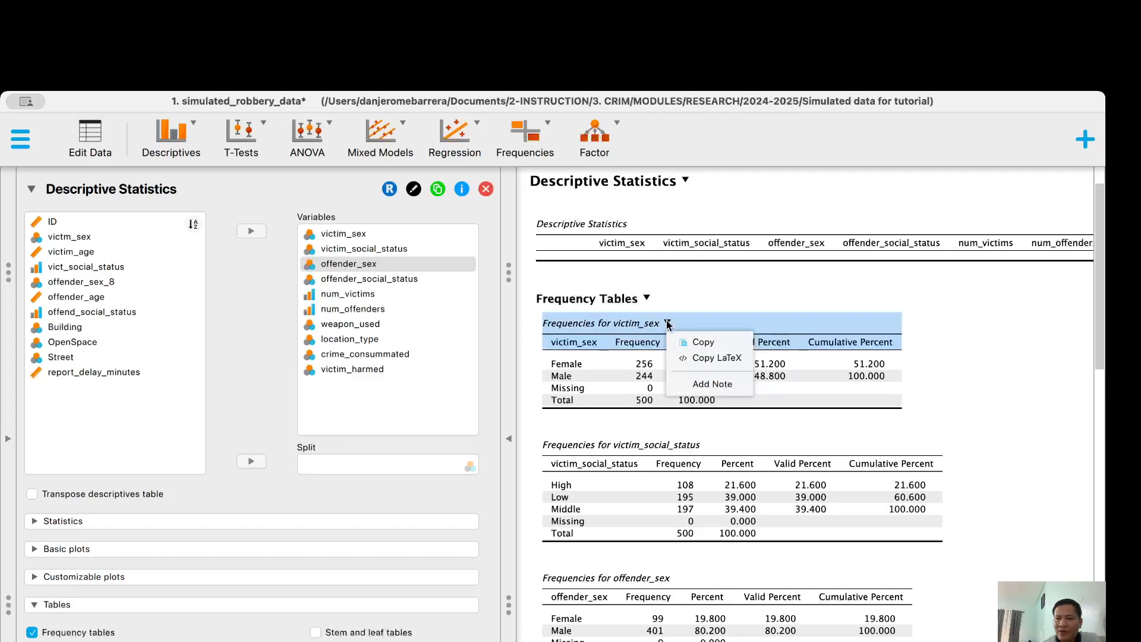
left_click(685, 344)
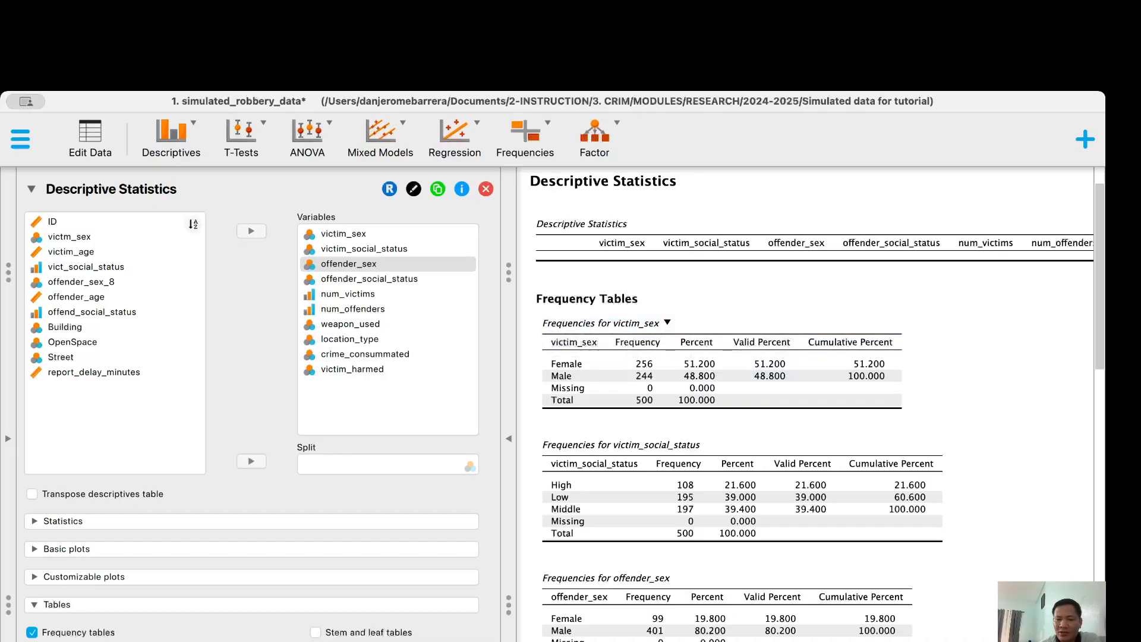
key("super+Tab")
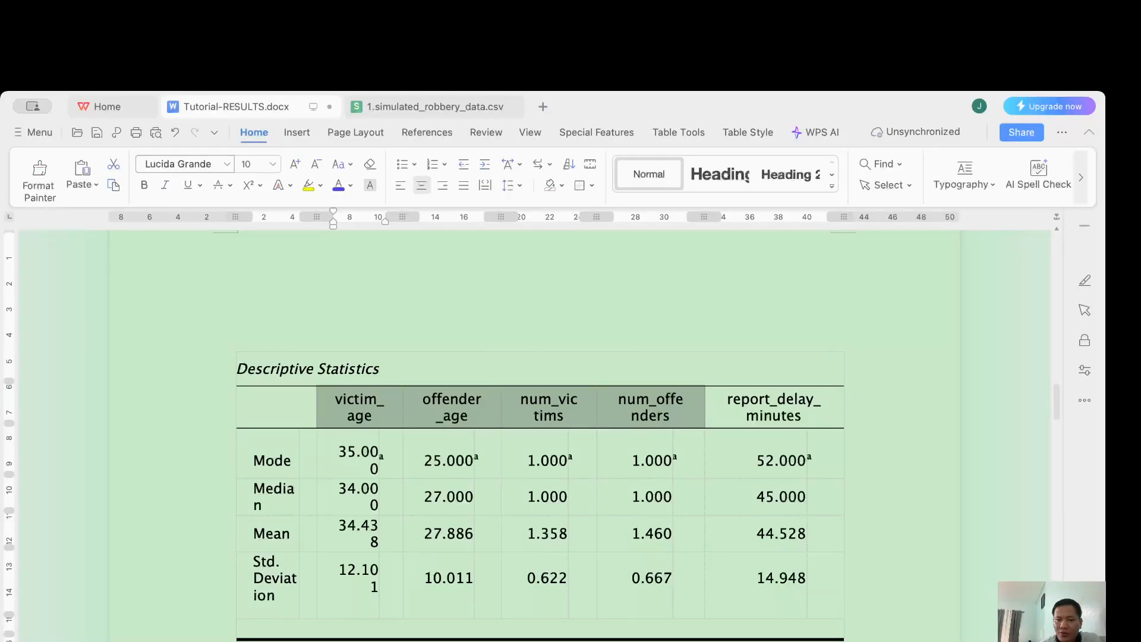
Paste the victim_sex frequency table under the Categorical row in Tutorial-RESULTS.docx
scroll(742, 279, "down", 10)
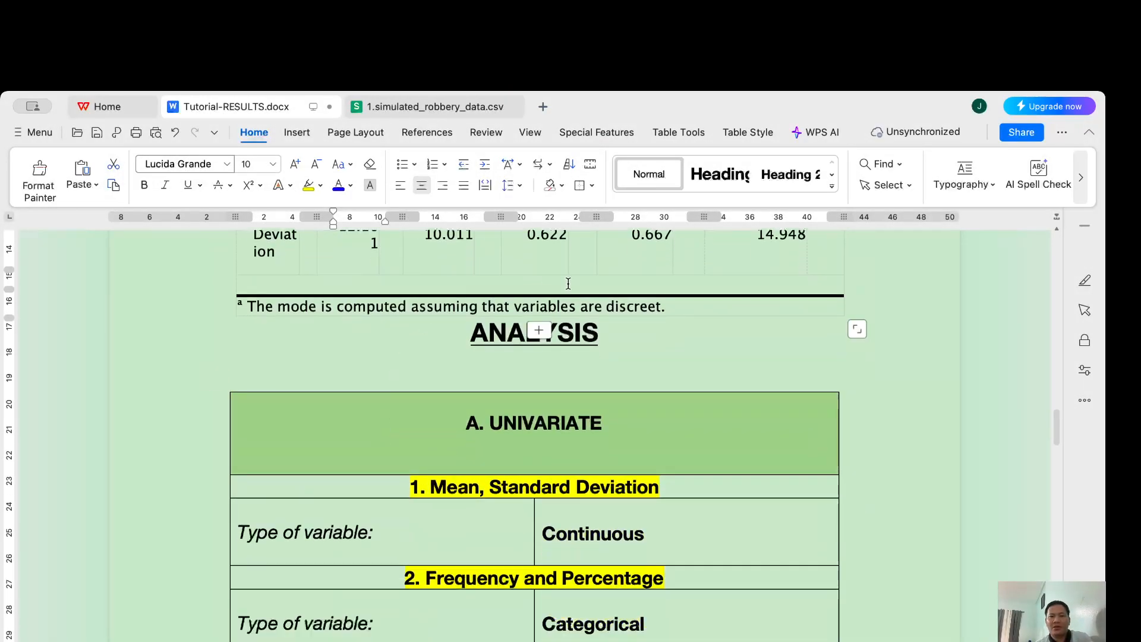
left_click(654, 381)
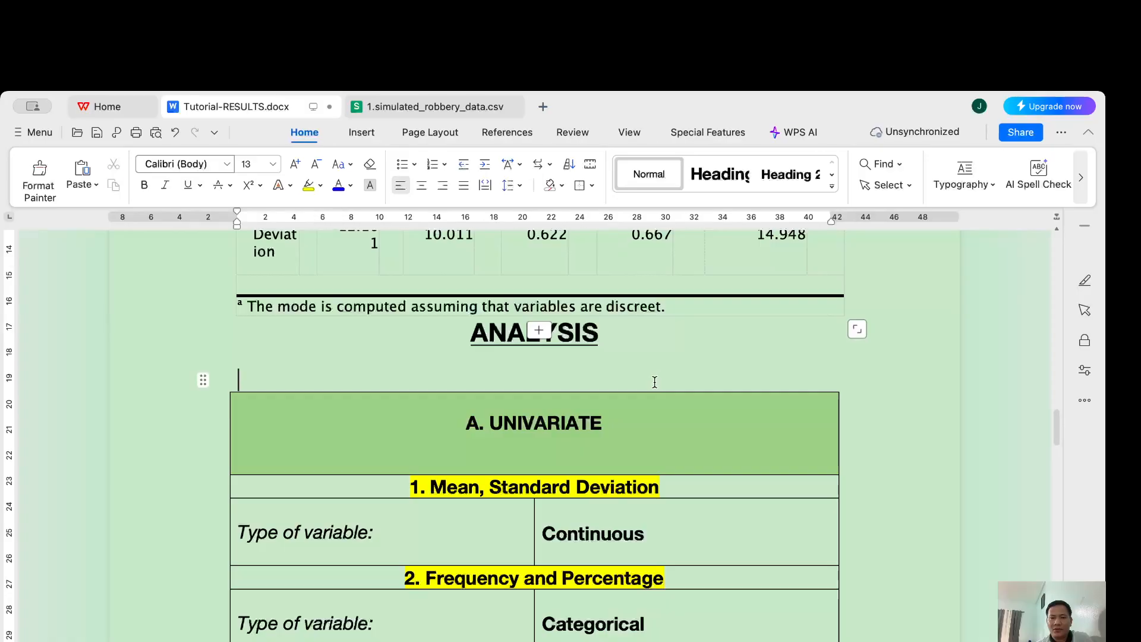
scroll(654, 381, "down", 9)
left_click(574, 383)
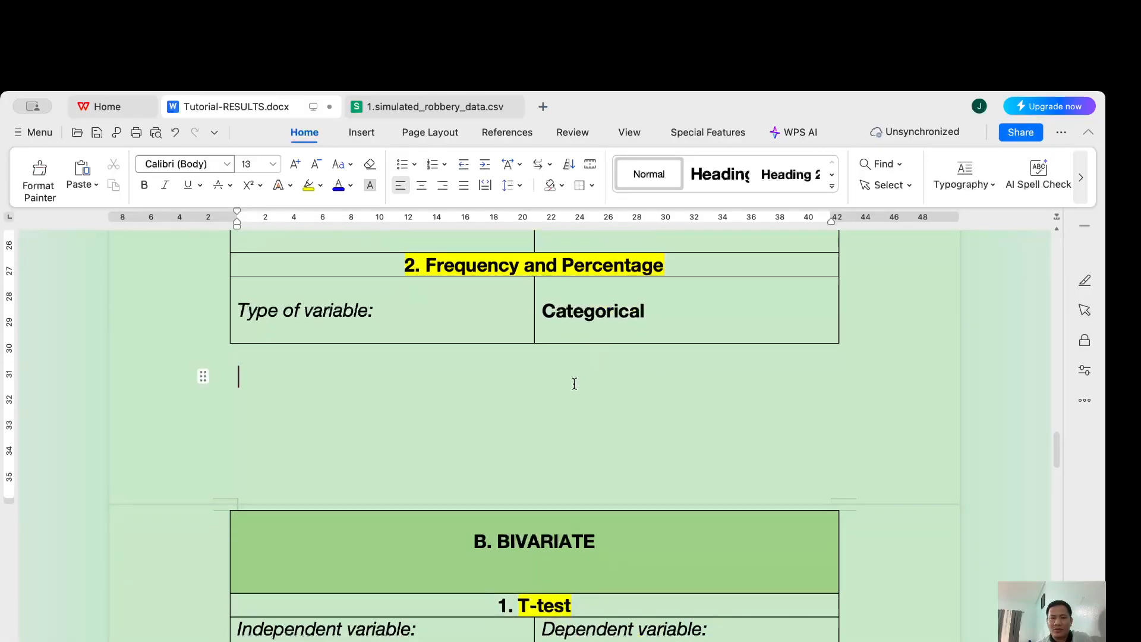
key("super+v")
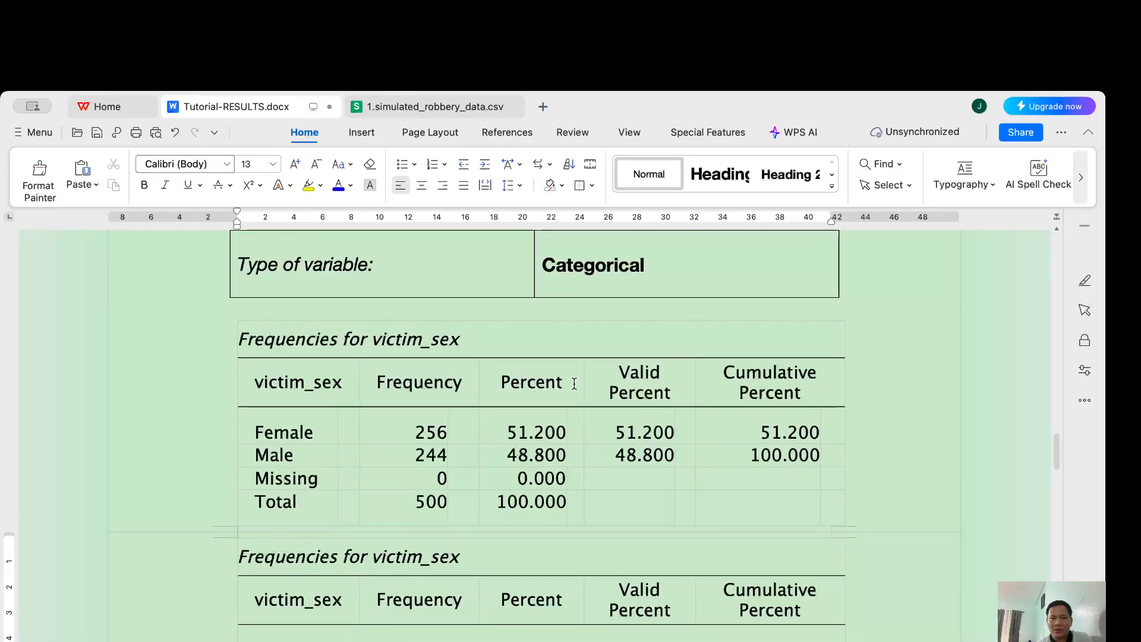
Delete the victim_sex table's Valid Percent and Cumulative Percent columns, then select its Missing and Total rows
left_click_drag(630, 371, 778, 452)
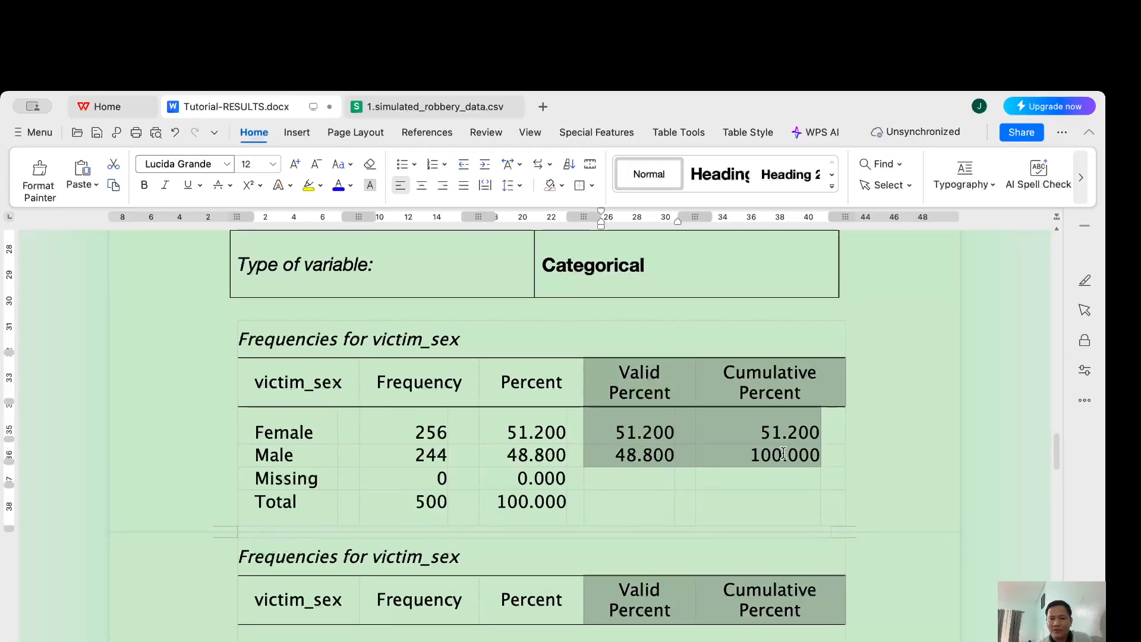
scroll(783, 453, "down", 10)
scroll(783, 450, "up", 8)
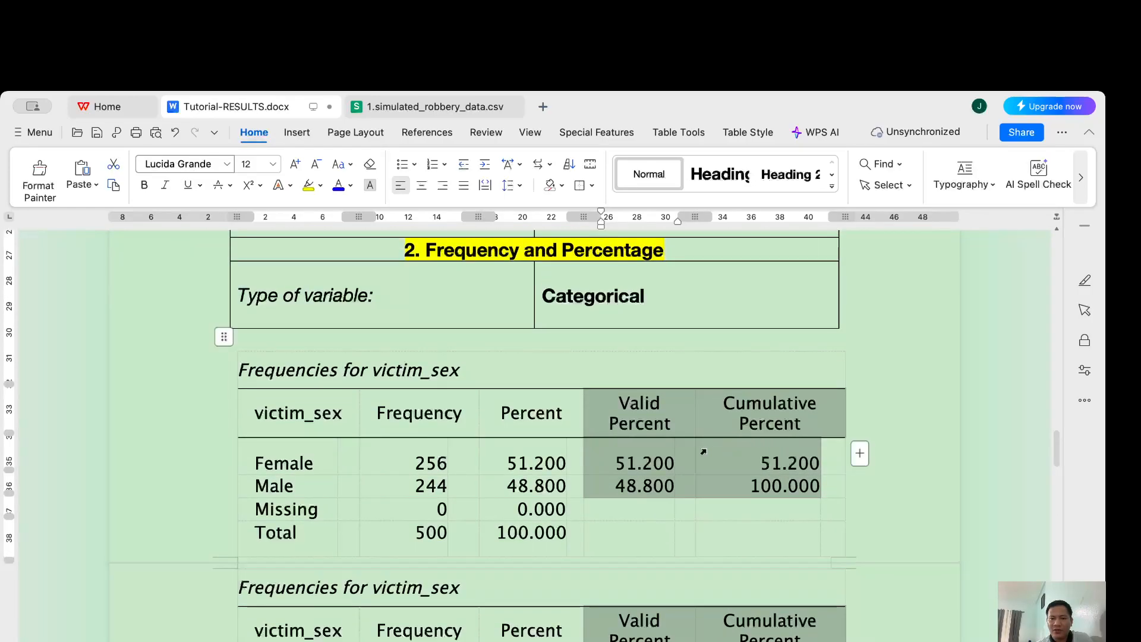
left_click(703, 451)
left_click(645, 406)
left_click_drag(643, 404, 779, 519)
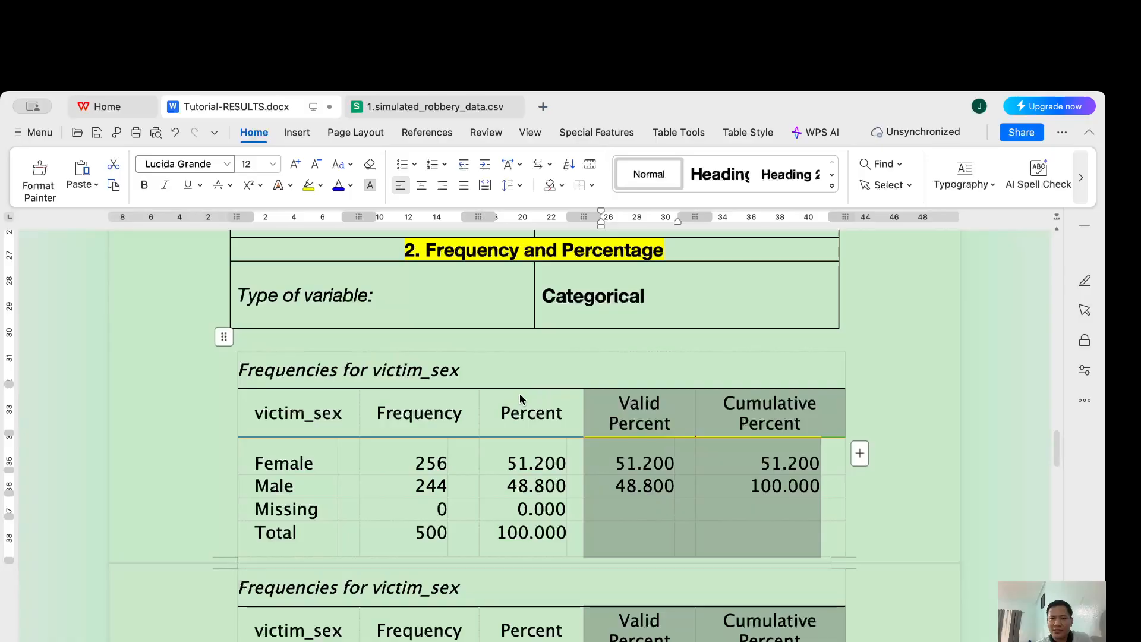
key("BackSpace")
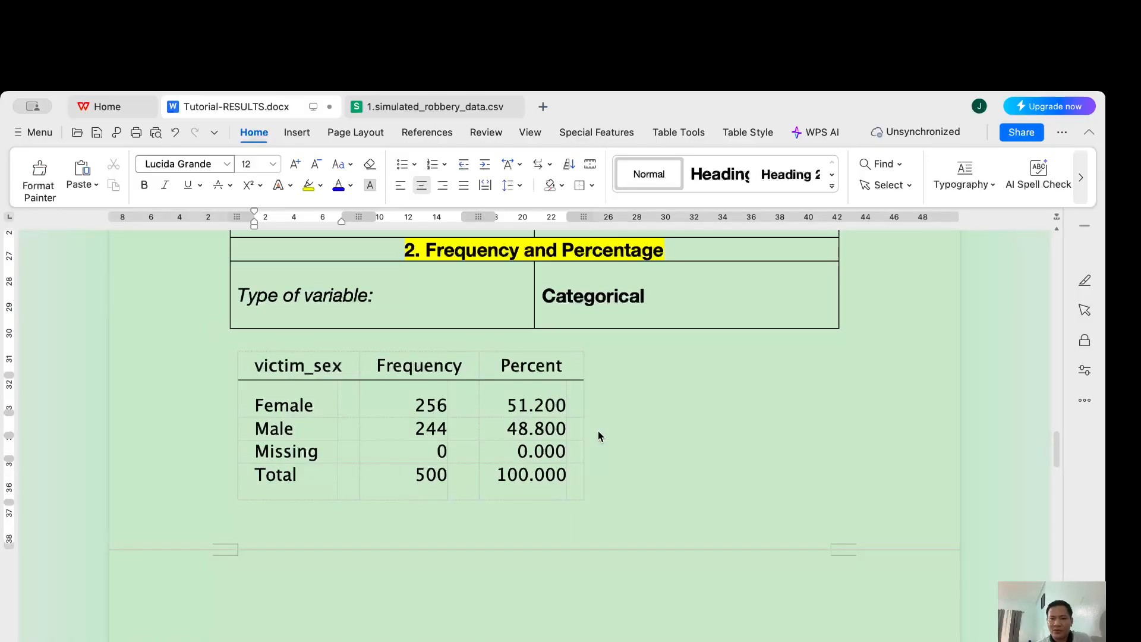
left_click(219, 453)
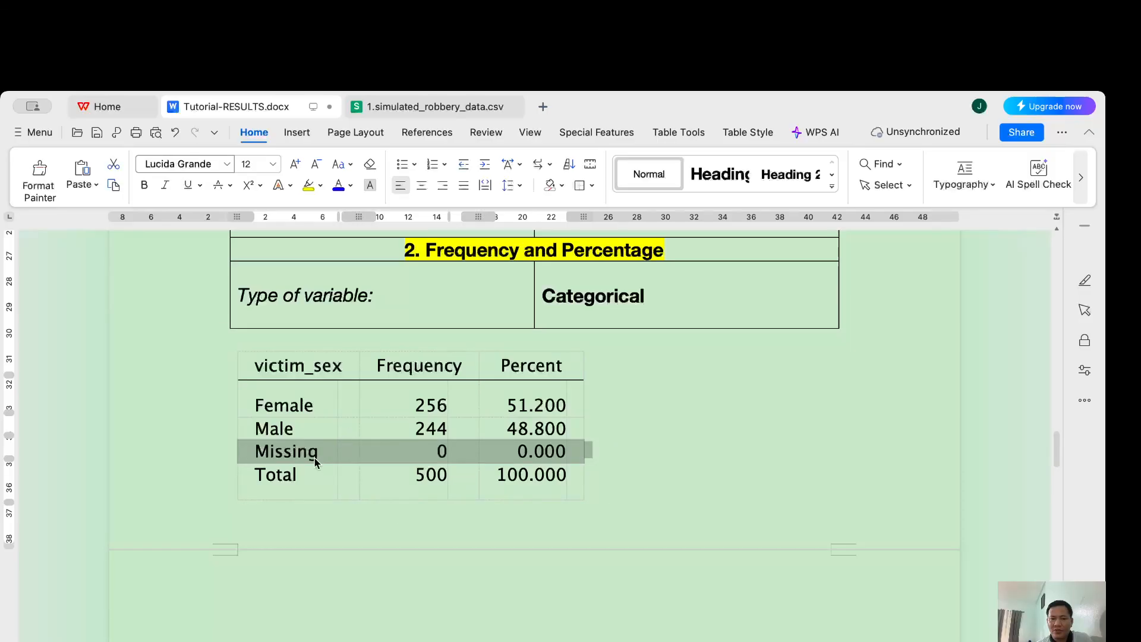
left_click_drag(208, 456, 210, 469)
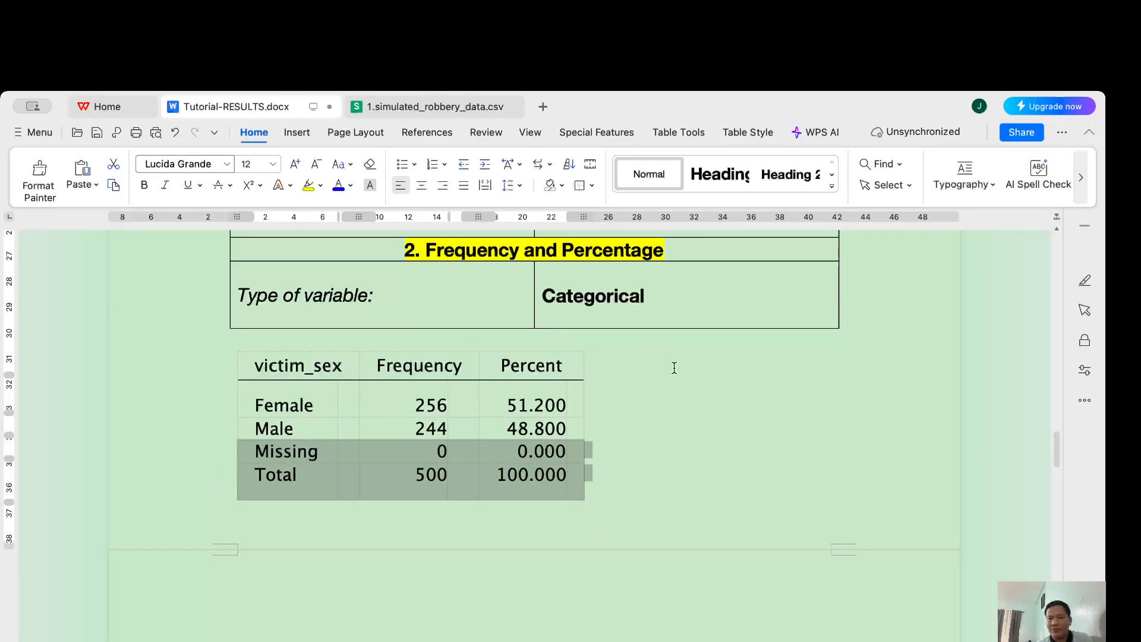